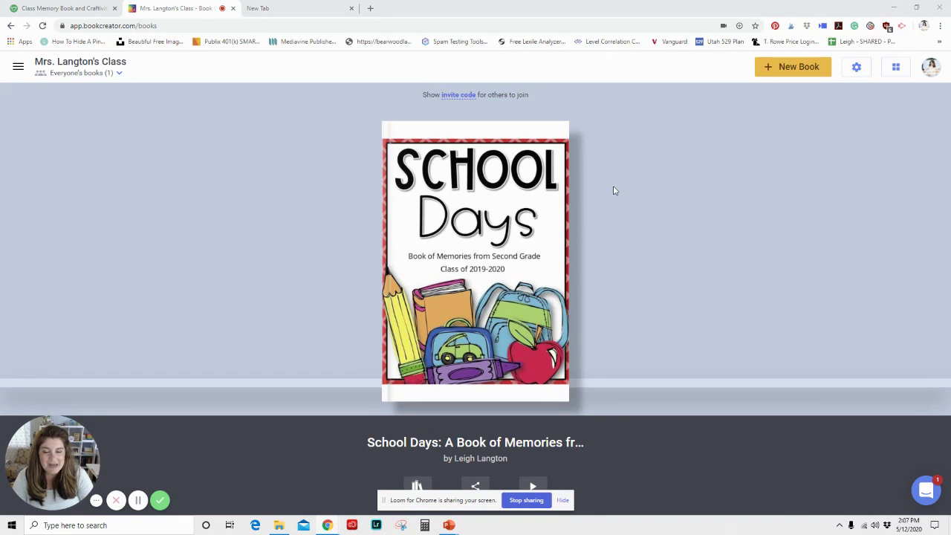
Step: Open the School Days book and inspect the cover artwork, Class of 2019-2020 text and Book of Memories subtitle
click(570, 239)
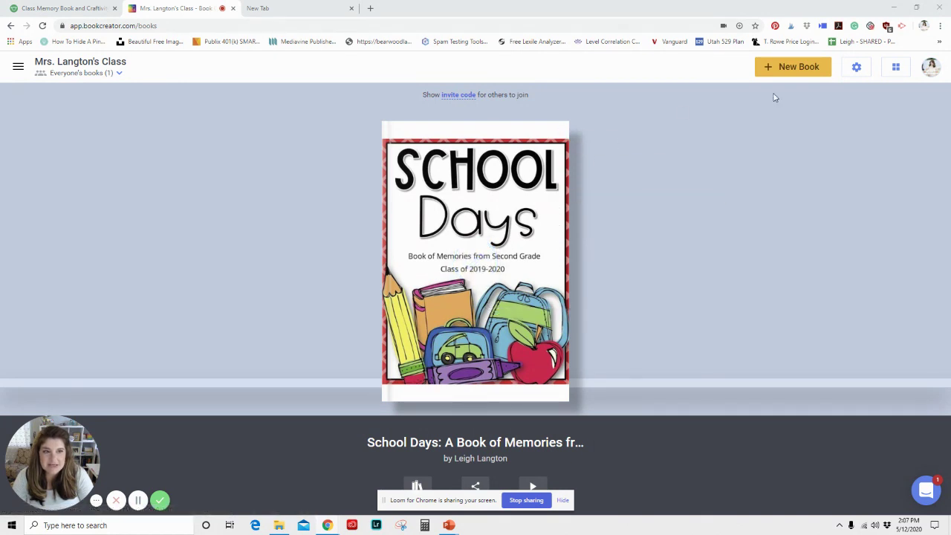
click(482, 256)
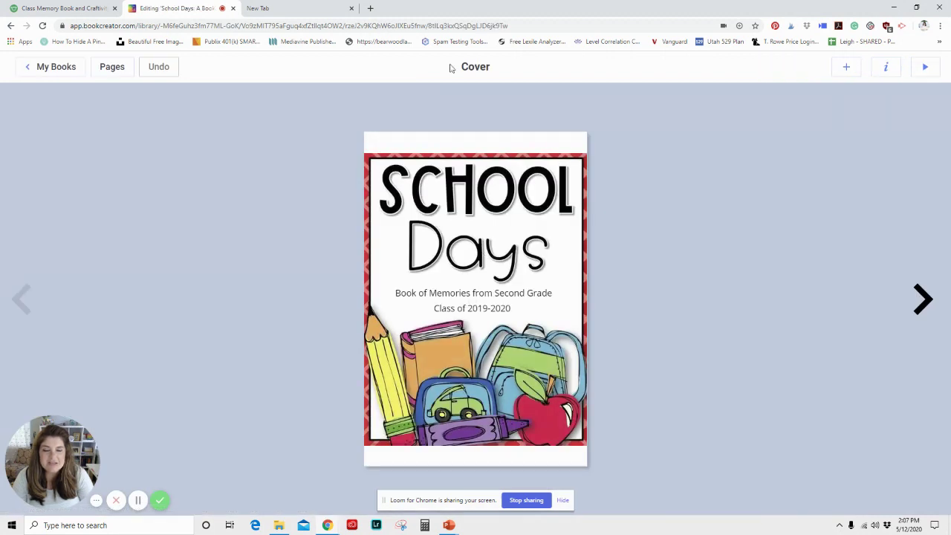
click(849, 68)
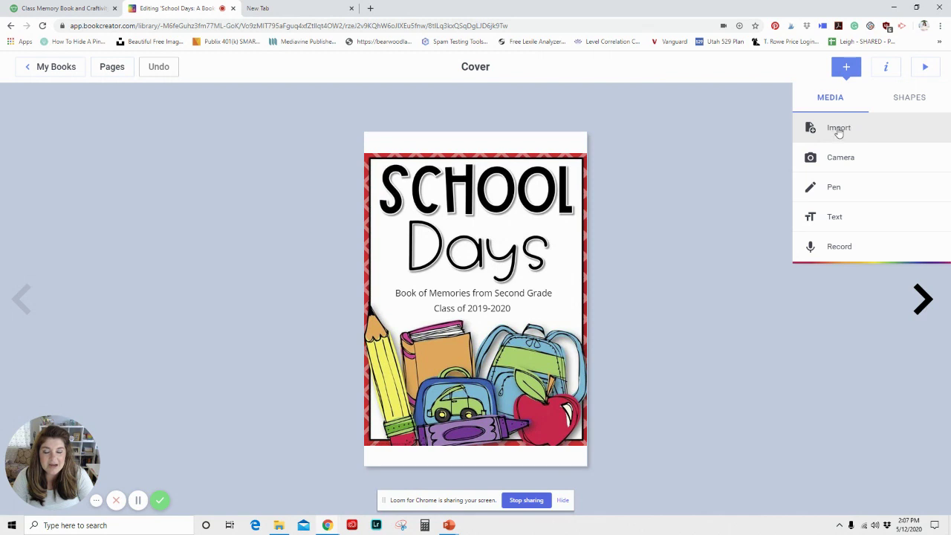
mouse_move(535, 232)
mouse_down()
mouse_move(567, 226)
mouse_move(536, 232)
mouse_move(538, 242)
mouse_up()
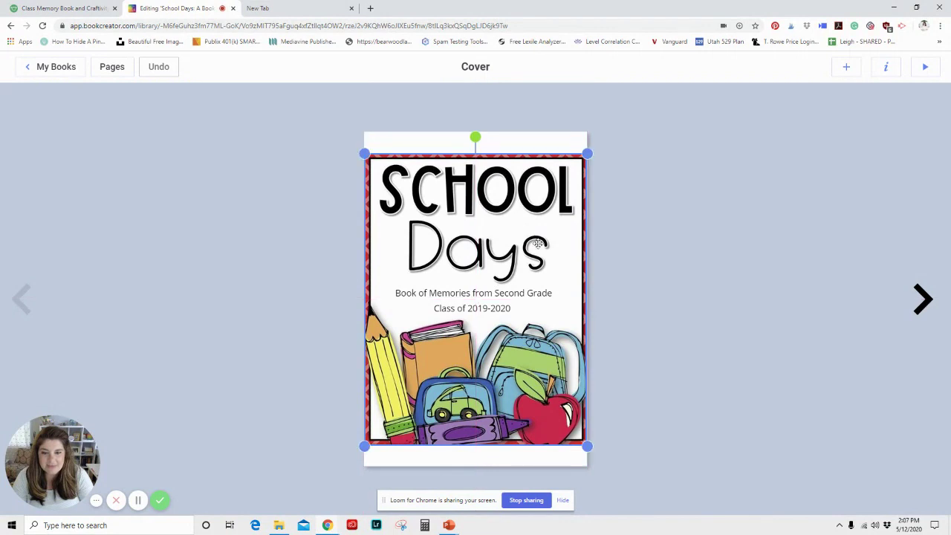
click(459, 308)
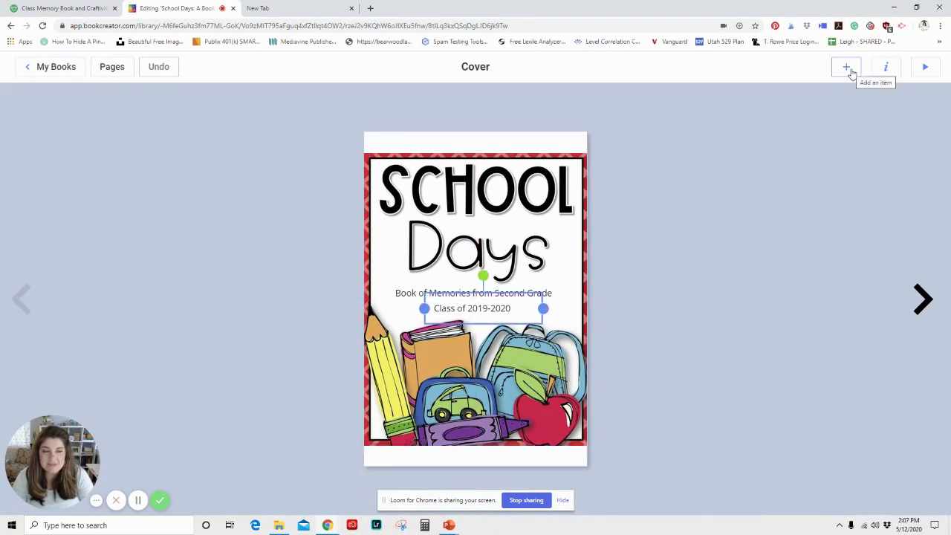
click(852, 72)
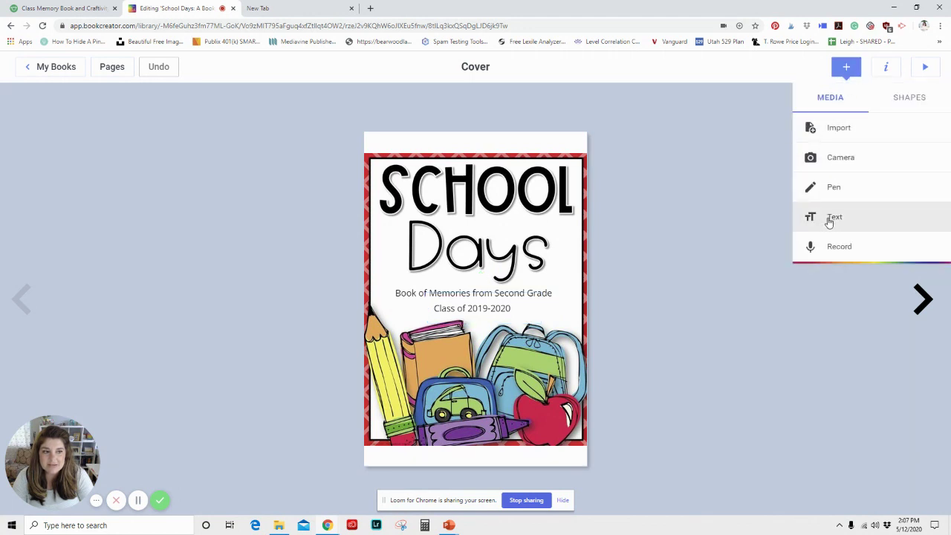
click(498, 312)
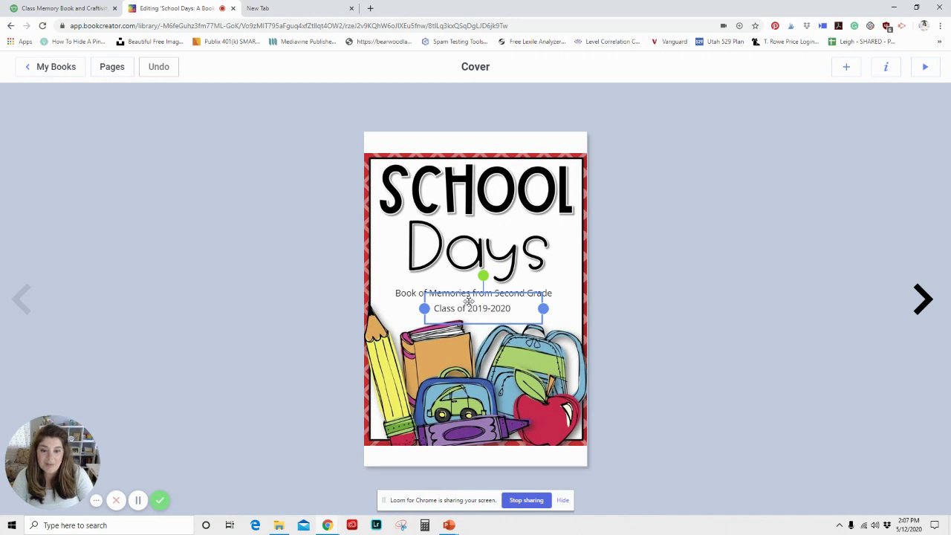
click(452, 293)
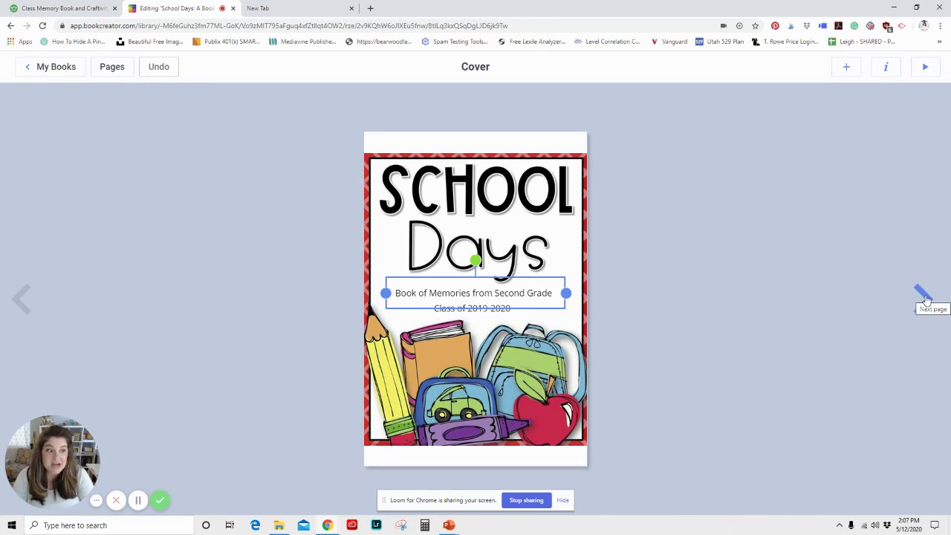
Step: Turn to the dedication pages 2–3, select the dedication message, then continue to pages 4–5
click(922, 297)
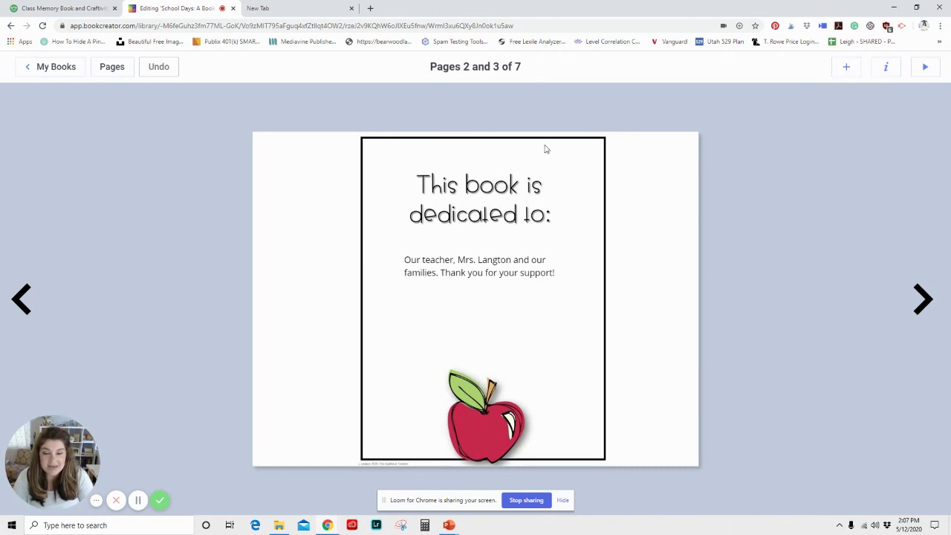
click(450, 274)
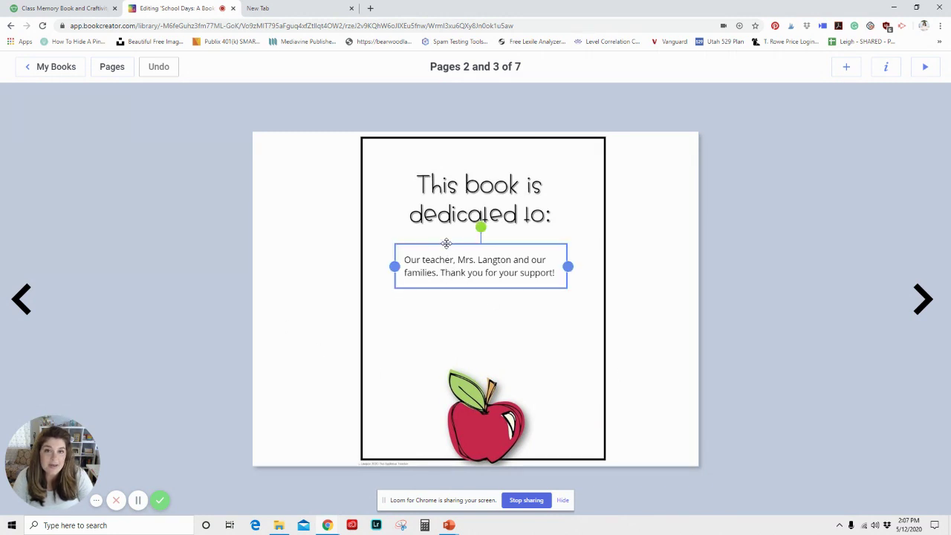
click(923, 299)
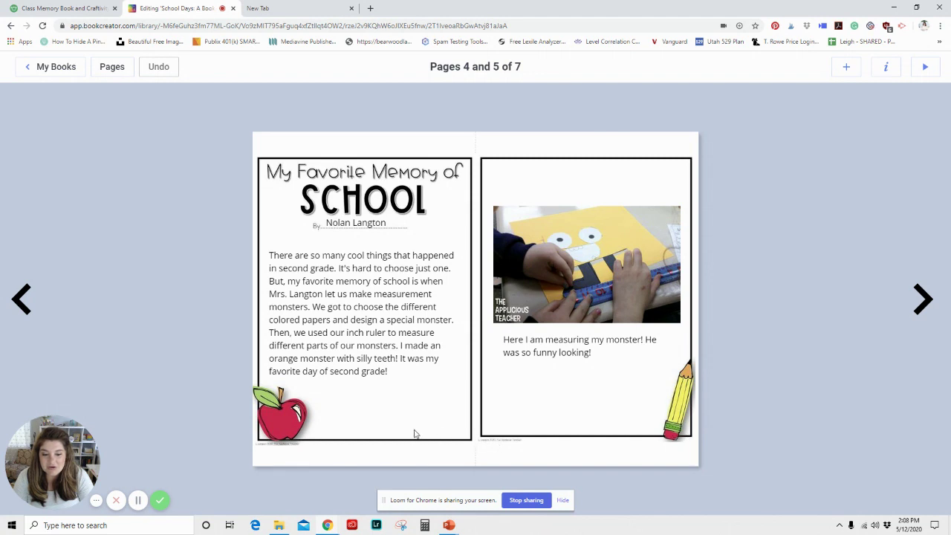
Step: Inspect the border frame, story paragraph, monster-measuring photo and caption, then turn to blank pages 6–7
click(490, 435)
drag(477, 441, 543, 459)
click(843, 71)
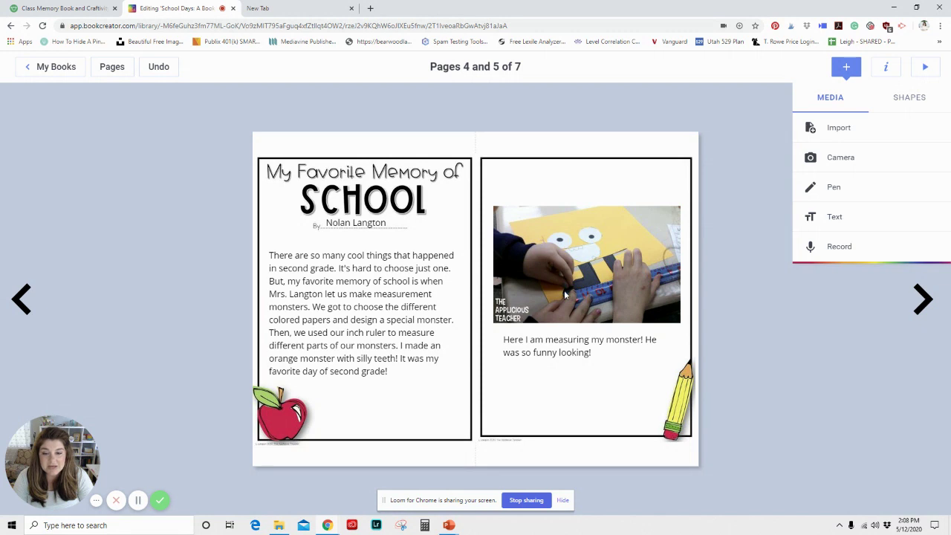
click(365, 312)
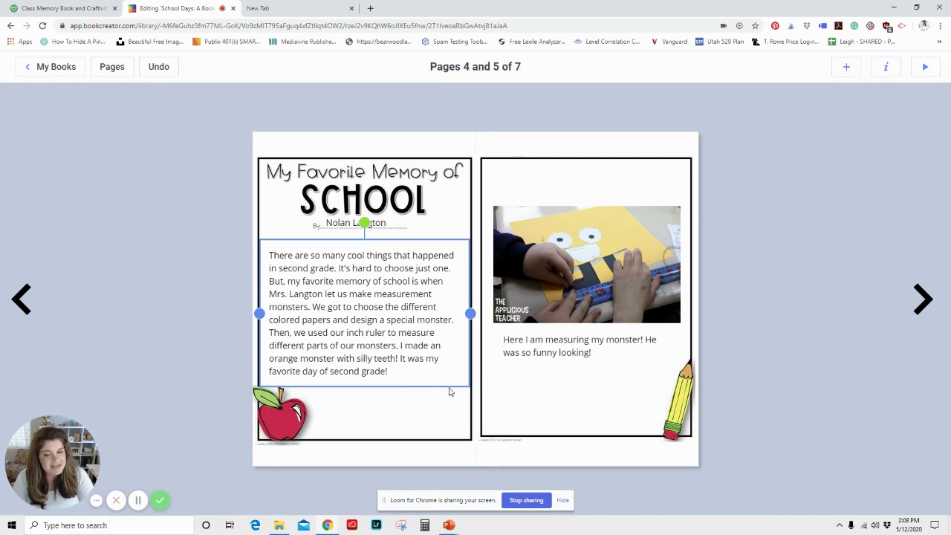
click(544, 300)
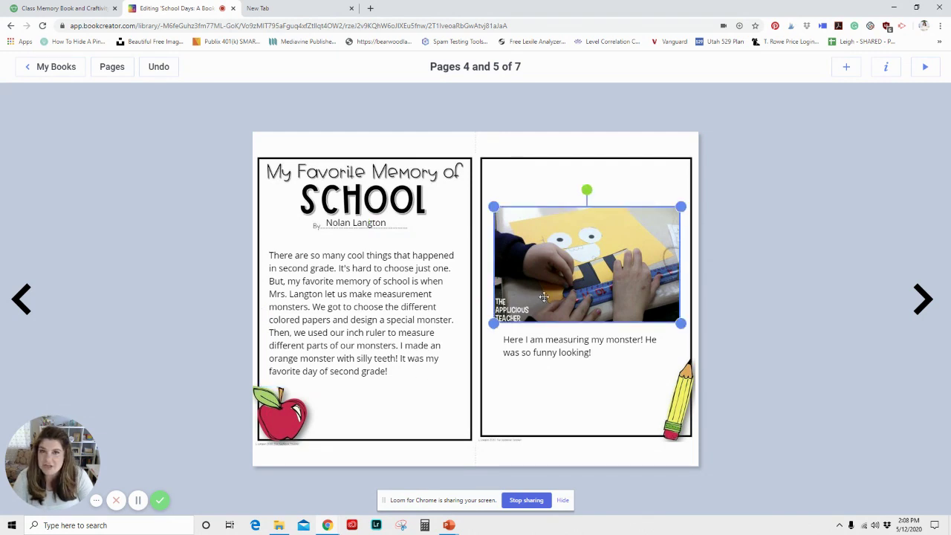
click(577, 345)
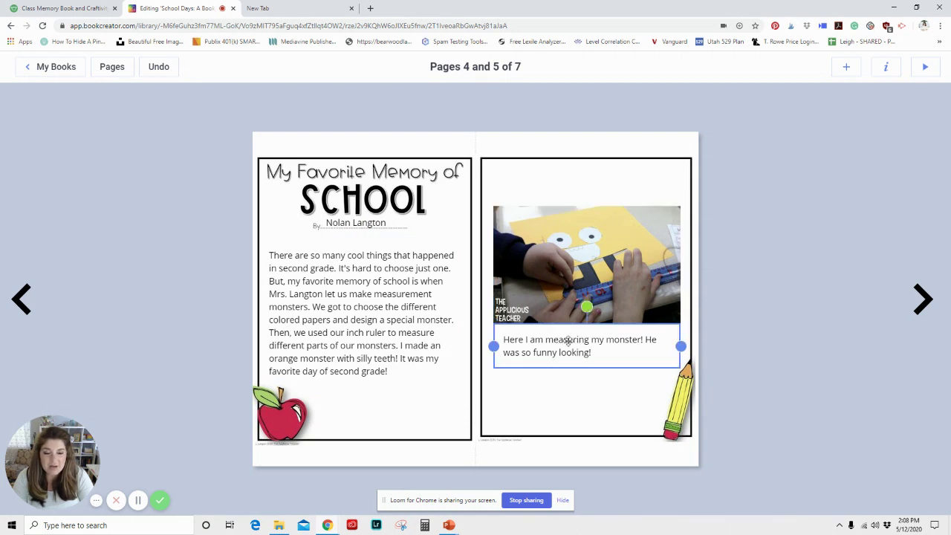
click(920, 298)
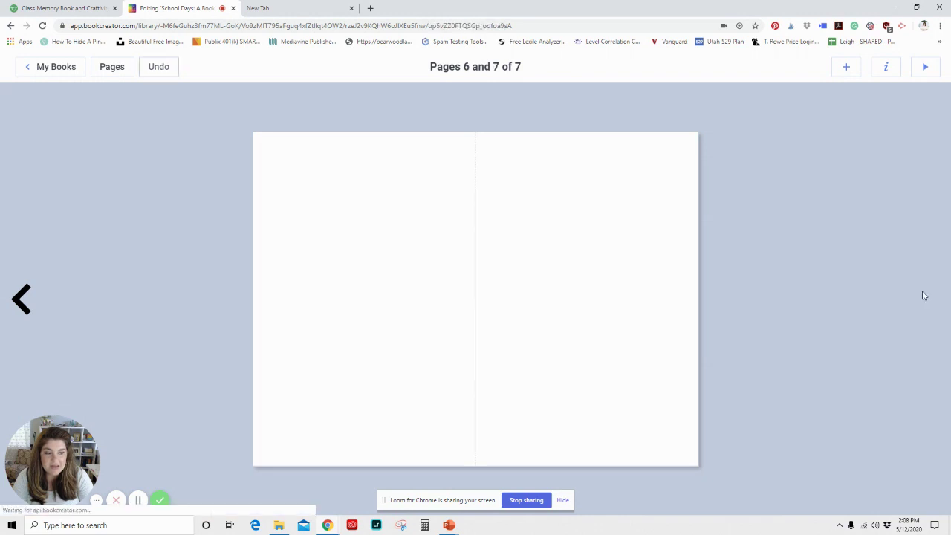
click(847, 69)
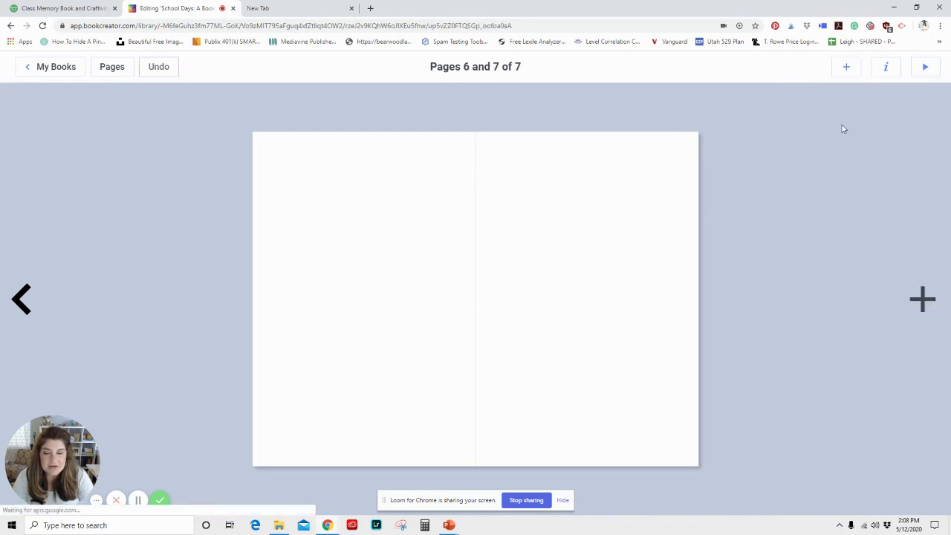
click(840, 128)
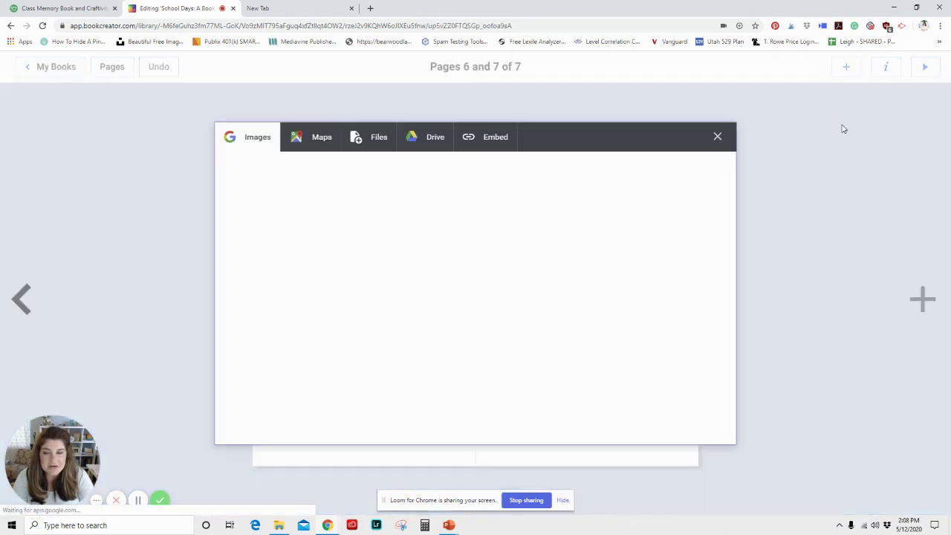
click(377, 145)
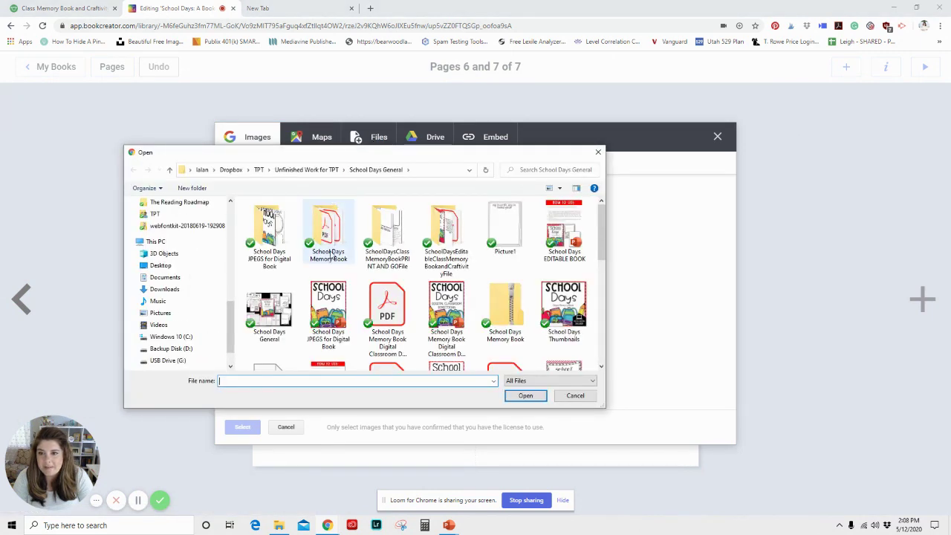
double_click(325, 236)
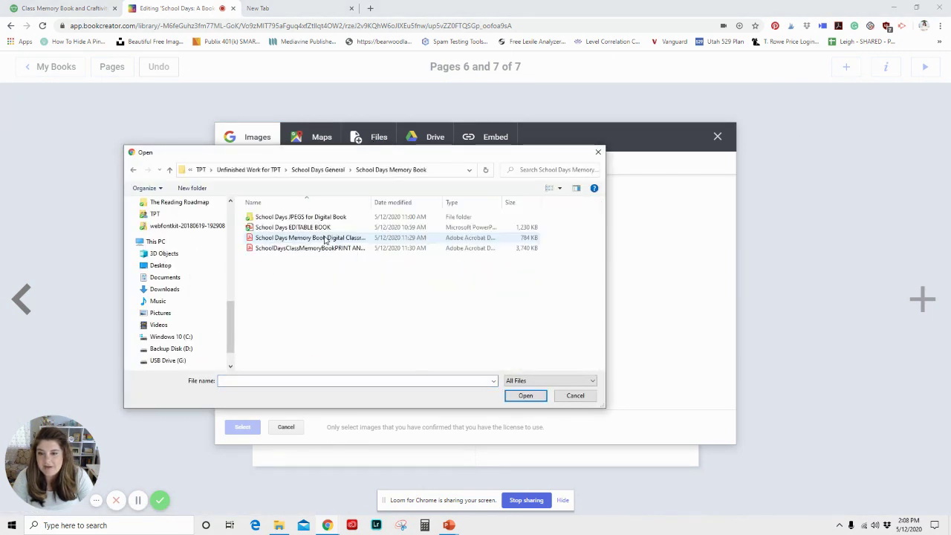
double_click(276, 216)
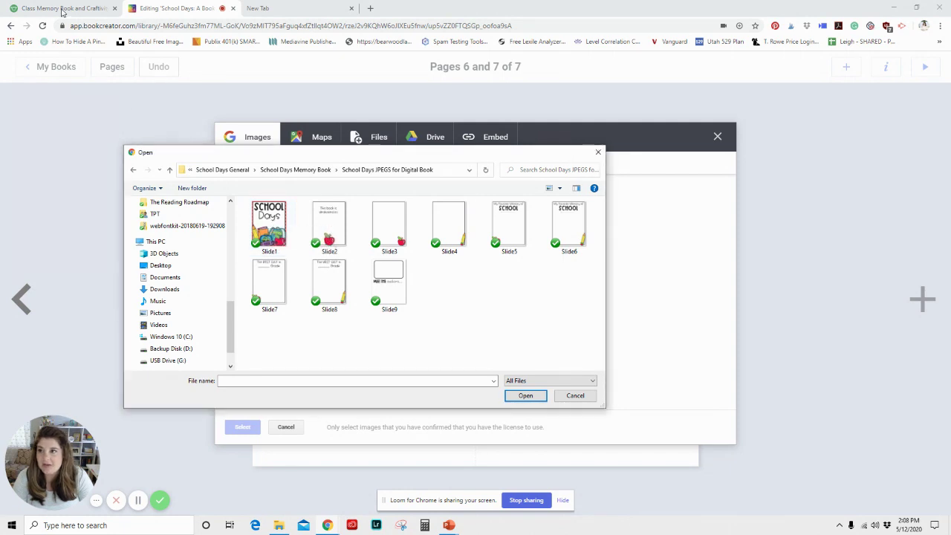
click(574, 395)
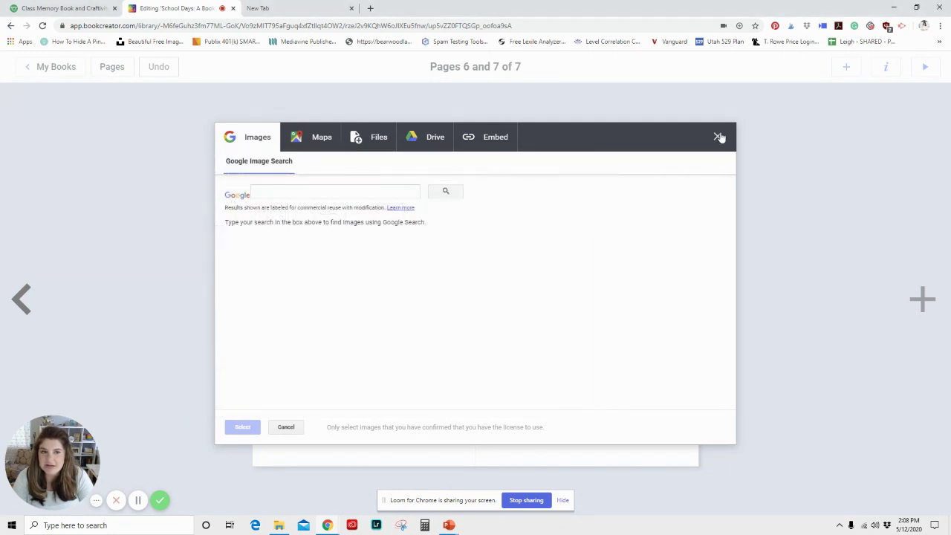
click(719, 137)
Step: Show the How to Use preview image on the Class Memory Book and Craftivity product page
click(91, 11)
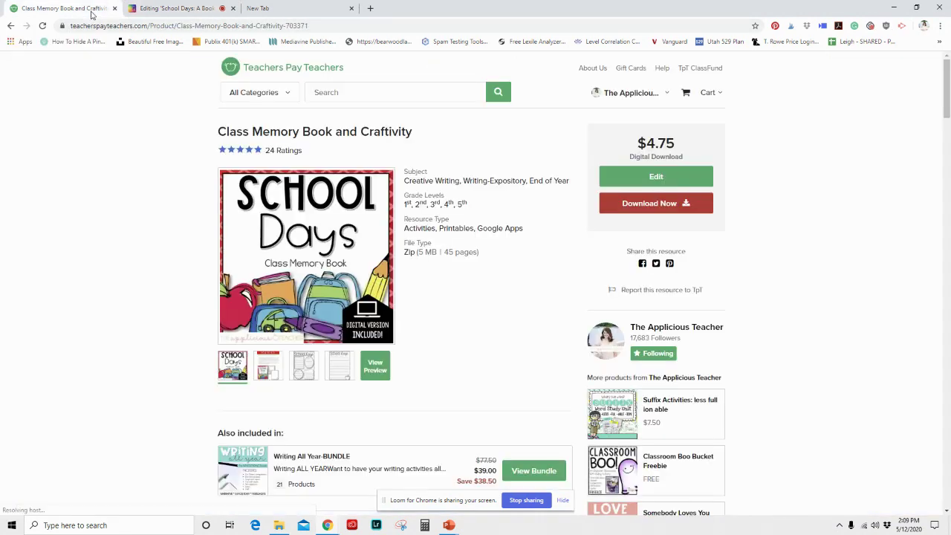
click(269, 363)
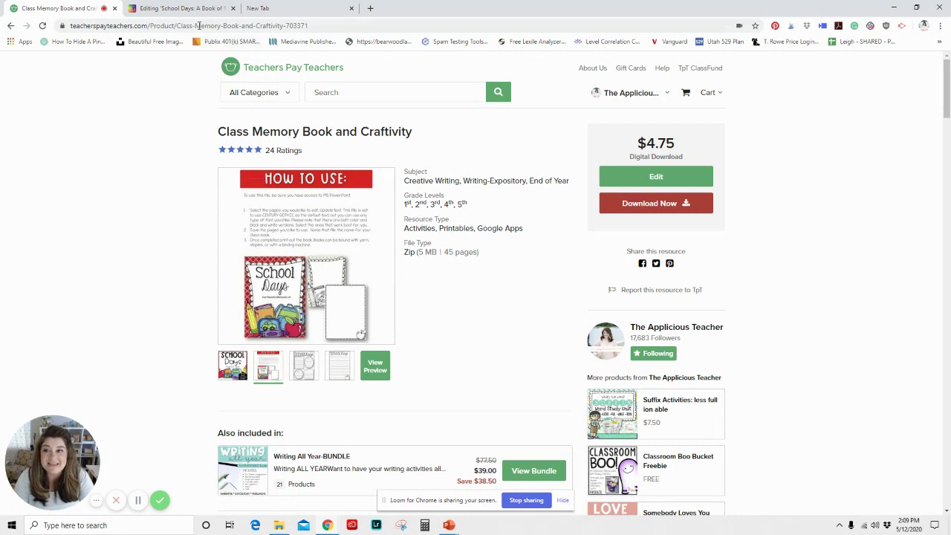
Step: Import Slide5 from the School Days JPEGS for Digital Book folder into the blank spread
click(183, 8)
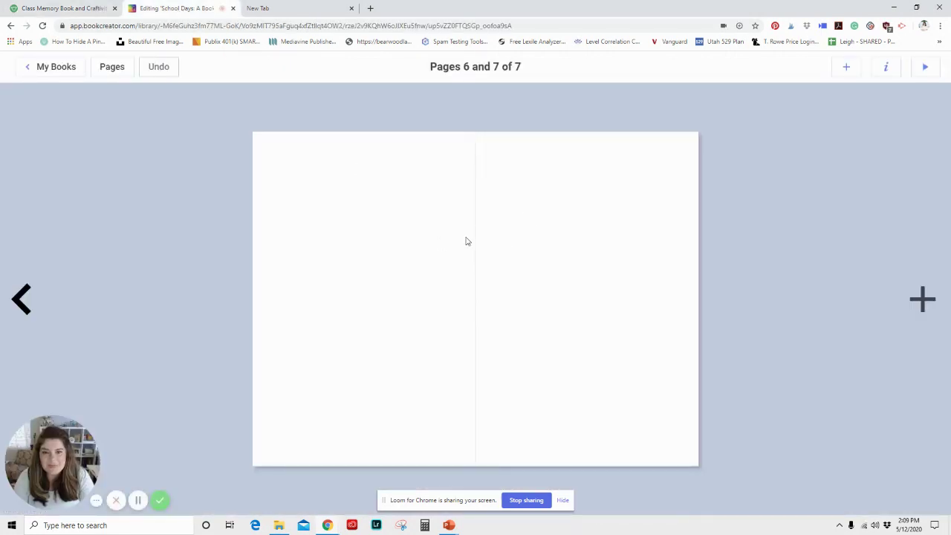
click(844, 72)
click(845, 130)
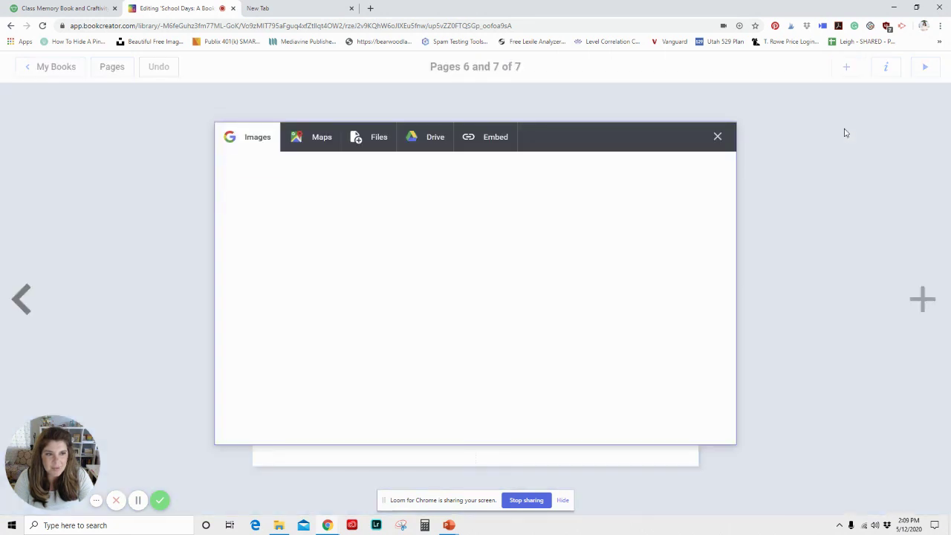
click(371, 141)
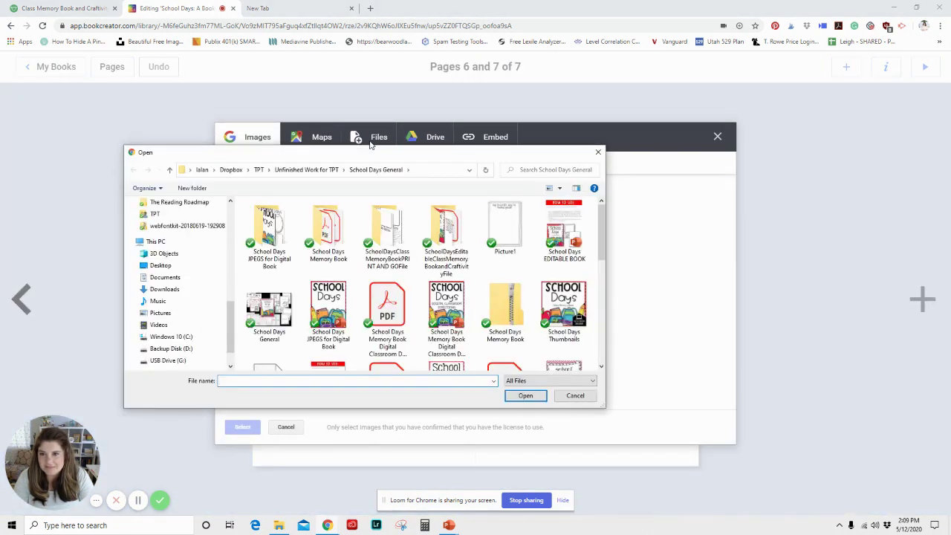
double_click(327, 249)
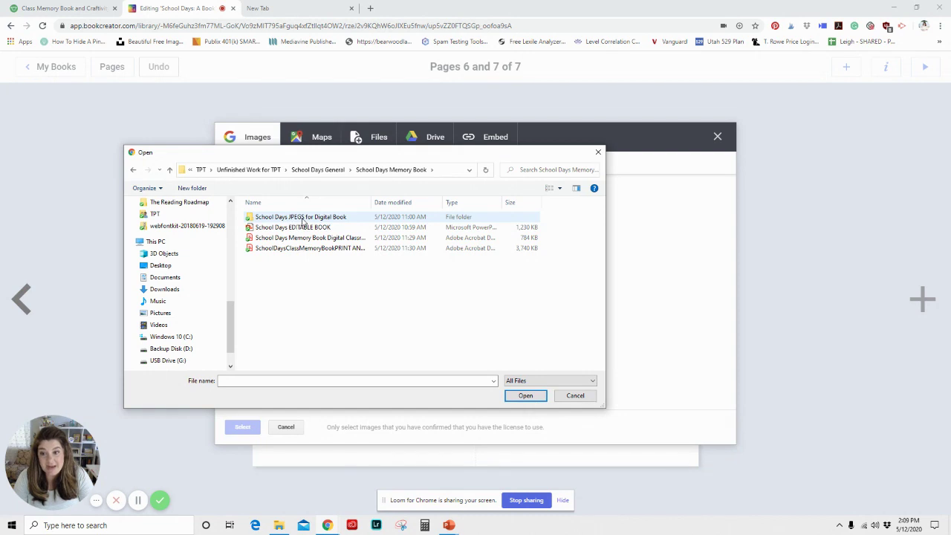
double_click(302, 218)
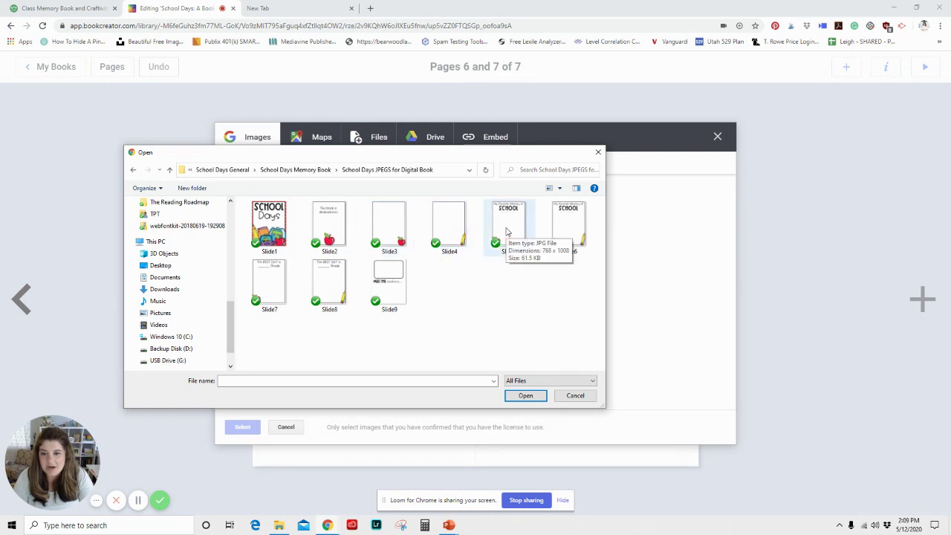
click(508, 233)
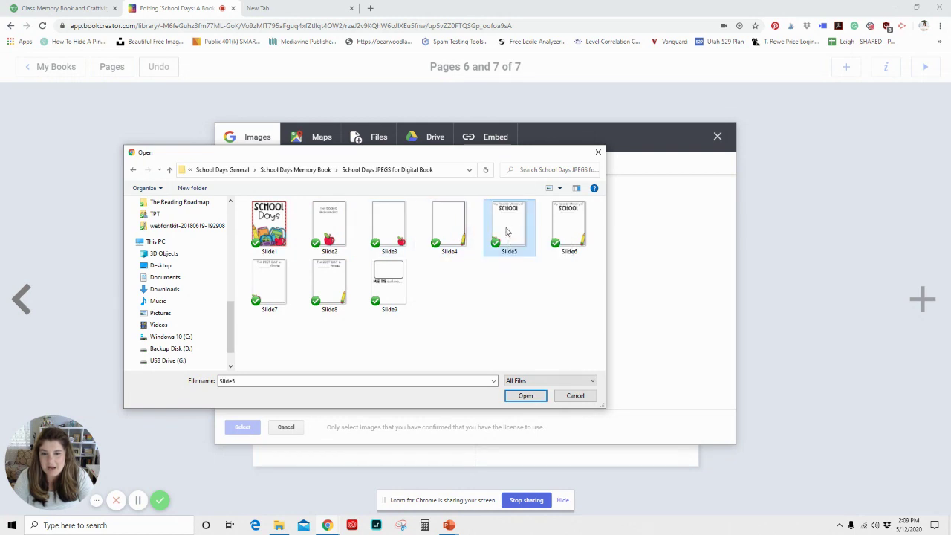
click(523, 395)
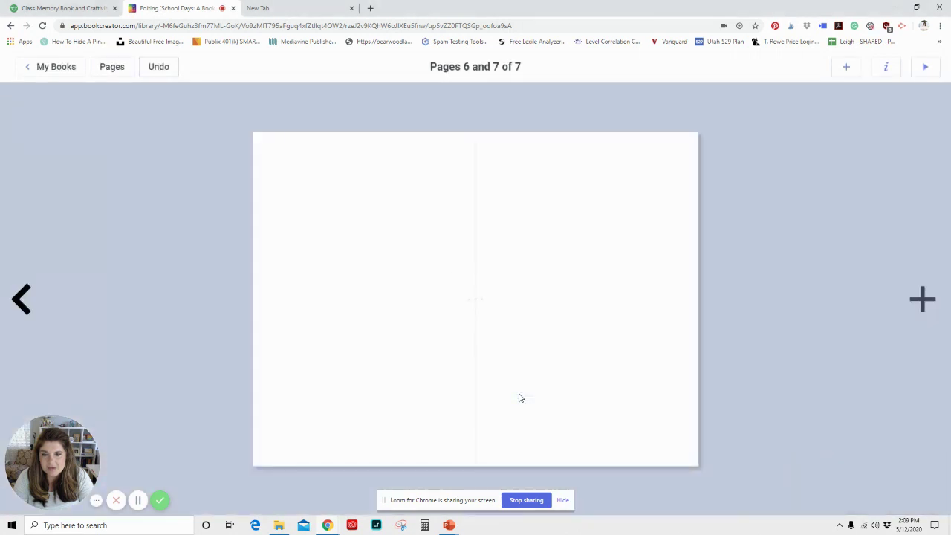
Step: Move and shrink the Slide5 SCHOOL image to fit the left page
drag(529, 322, 431, 314)
drag(484, 145, 476, 162)
drag(410, 226, 410, 226)
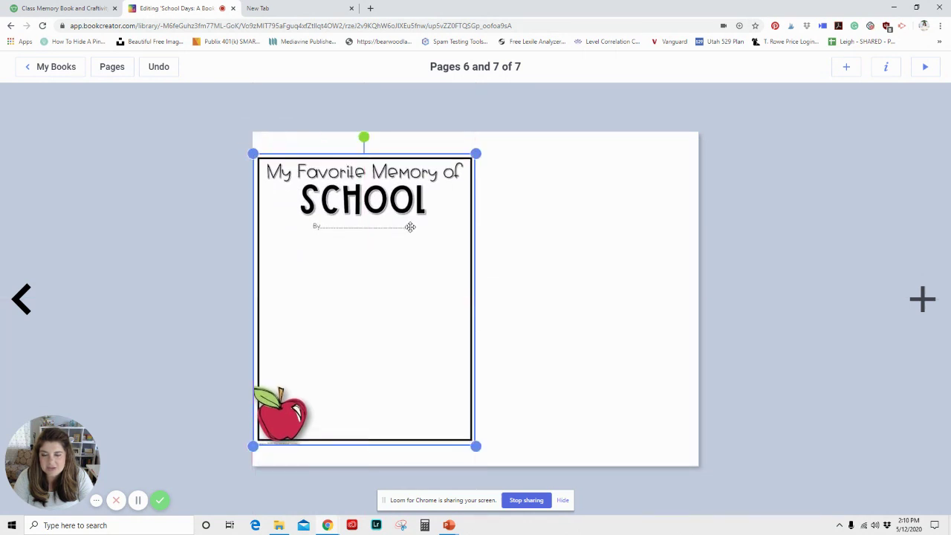
Step: Import the Slide4 pencil-bordered image and size it to fill the right page
click(846, 69)
click(819, 131)
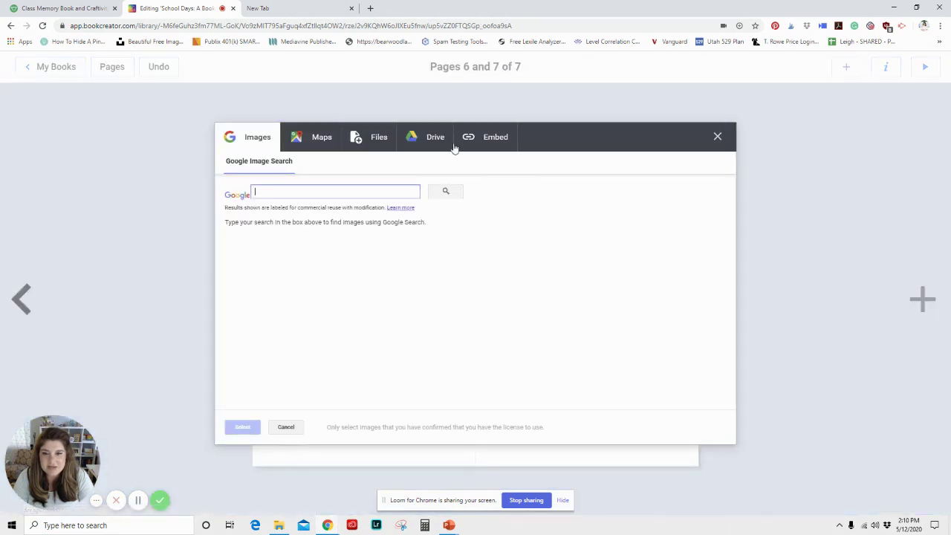
click(375, 139)
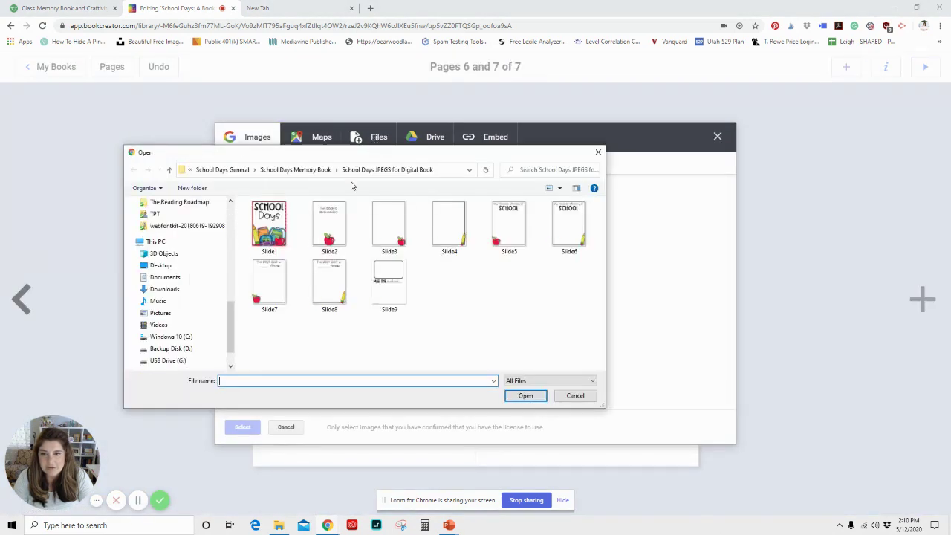
double_click(449, 227)
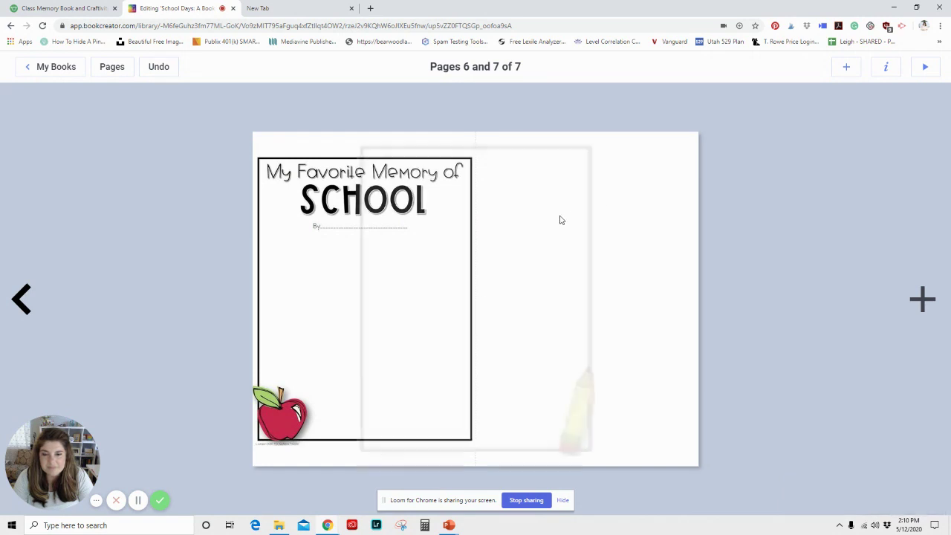
drag(569, 192, 685, 193)
drag(715, 144, 684, 181)
drag(618, 208, 622, 186)
drag(684, 437, 699, 450)
drag(580, 406, 581, 403)
drag(699, 451, 697, 445)
mouse_move(476, 451)
mouse_down()
mouse_move(503, 419)
mouse_move(480, 455)
mouse_up()
click(638, 477)
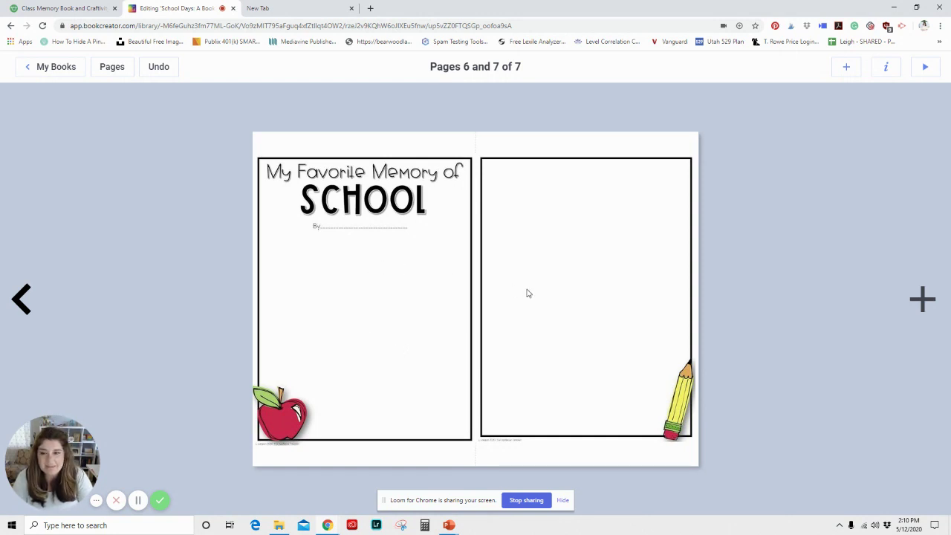
Step: Add a text box with the student's name and place it on the By line
click(846, 67)
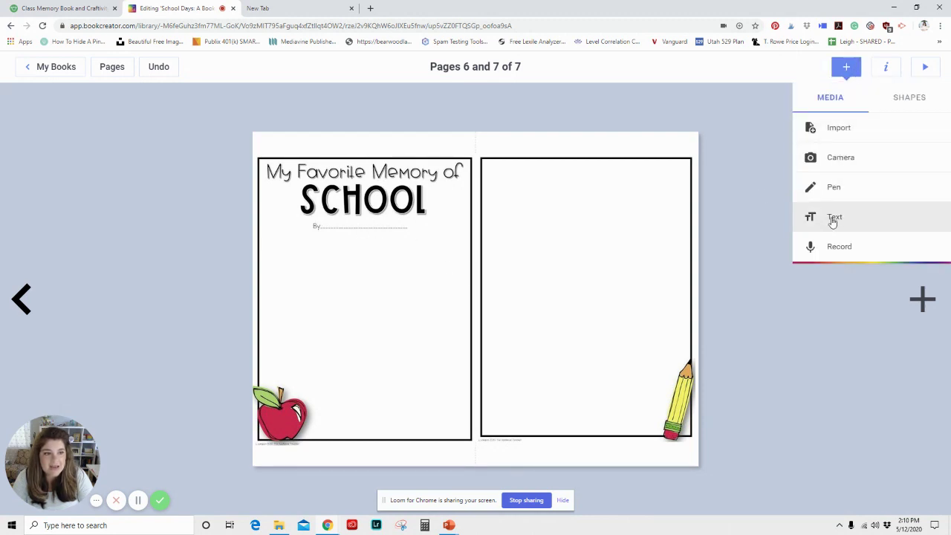
click(833, 219)
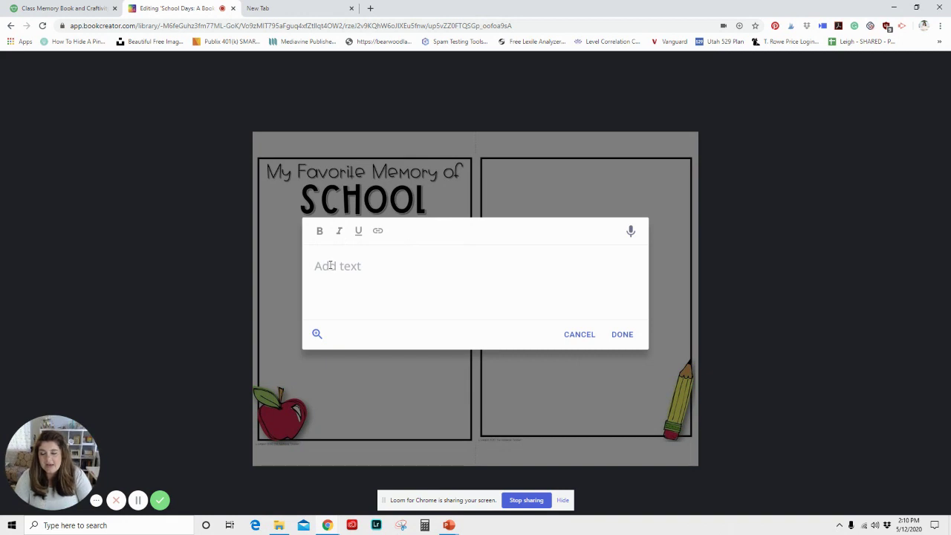
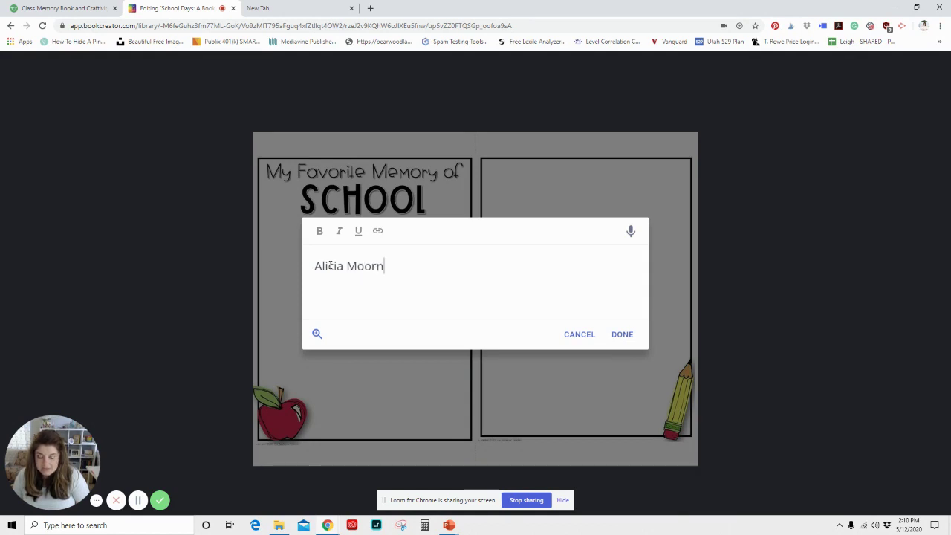
click(629, 335)
drag(362, 182, 376, 209)
Step: Open the image import window, close it without adding anything, and reopen the add menu
click(844, 70)
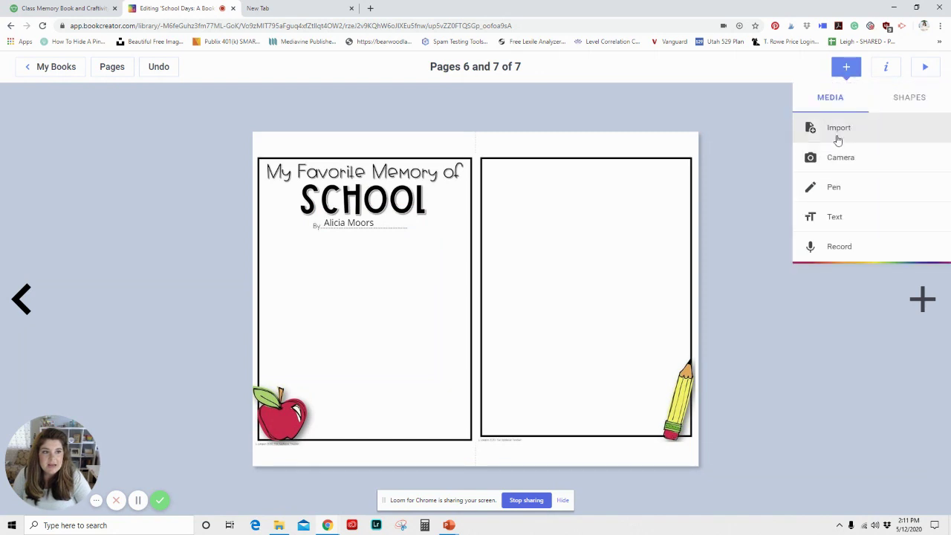
click(842, 131)
click(718, 136)
click(846, 67)
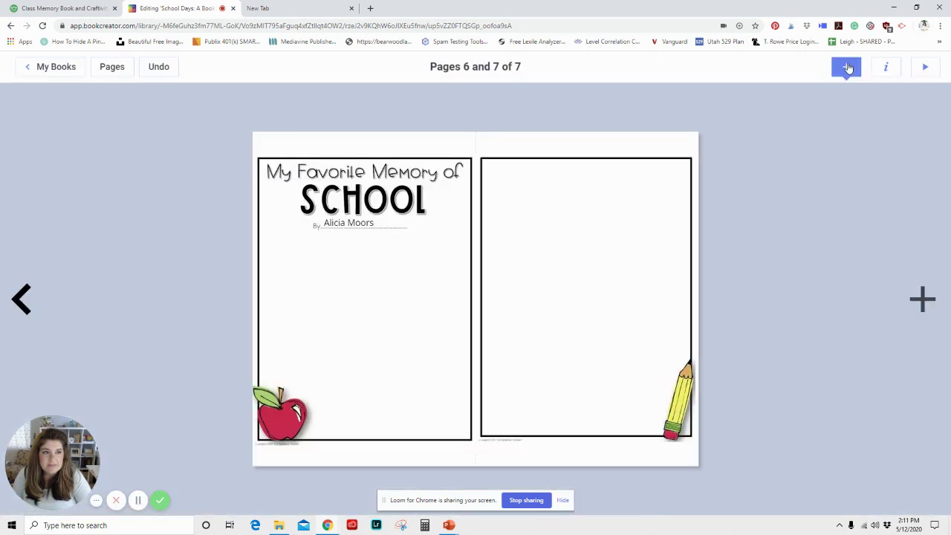
Step: Add a 'This is my writing!' text box and move it below the author line
click(821, 218)
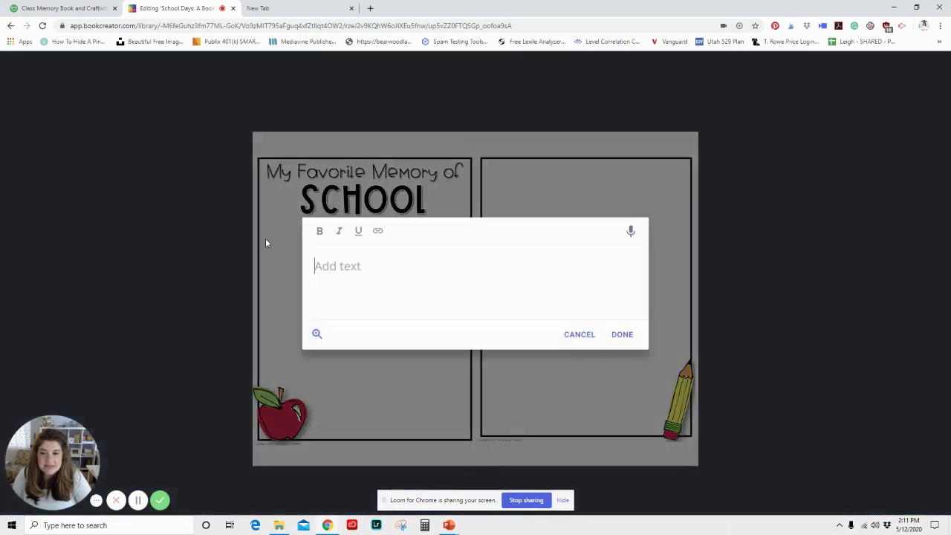
right_click(321, 267)
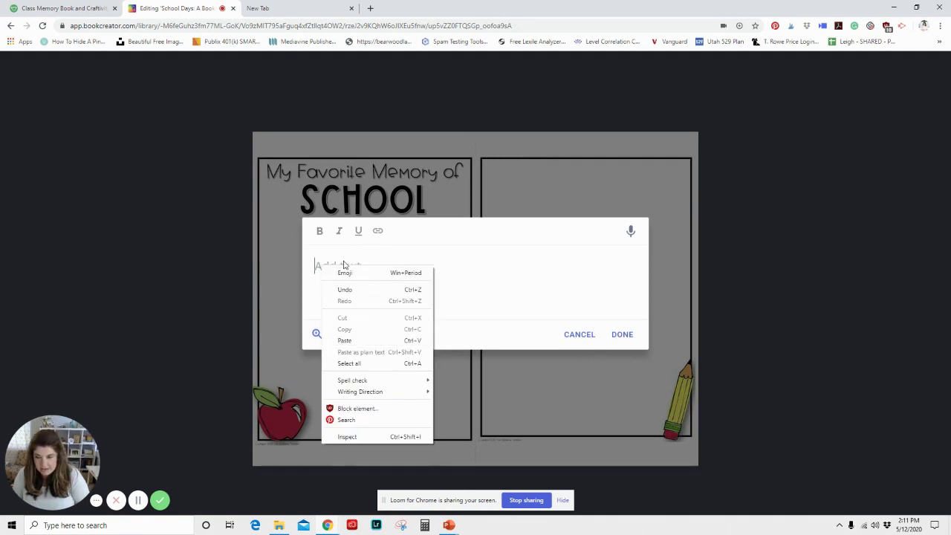
mouse_move(357, 380)
click(339, 259)
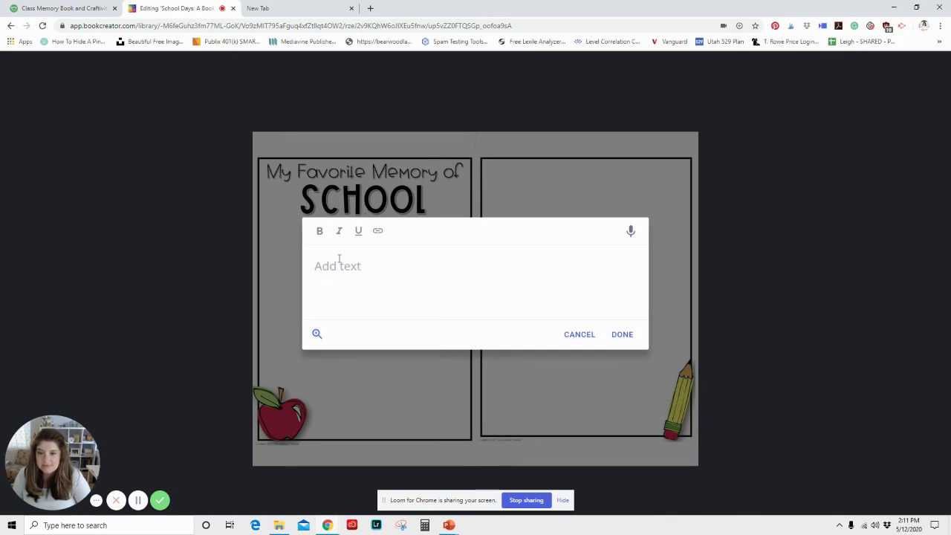
text(This is my writing!)
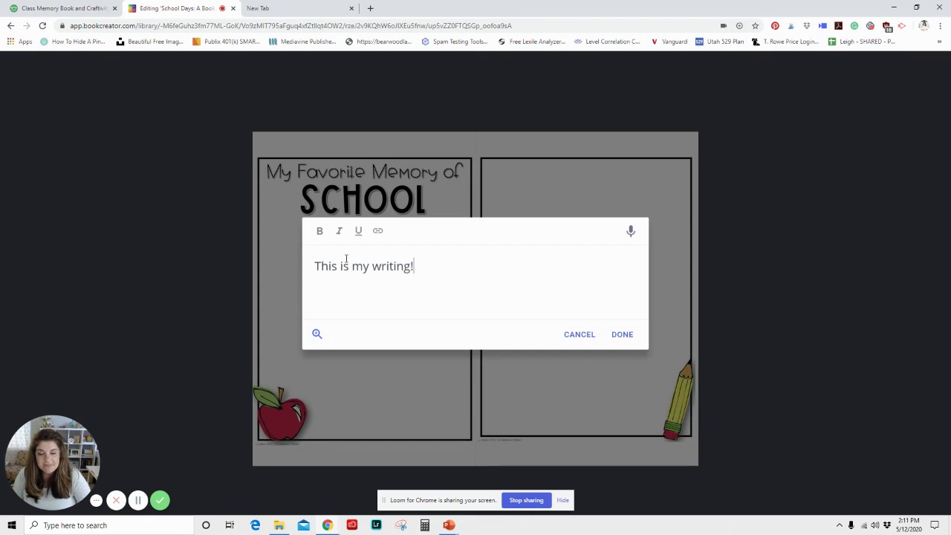
click(622, 334)
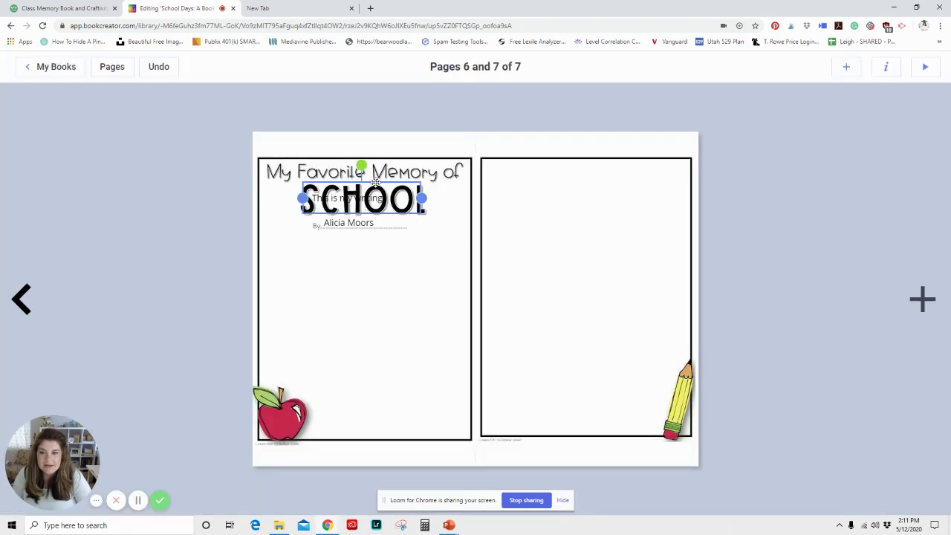
drag(375, 186, 467, 261)
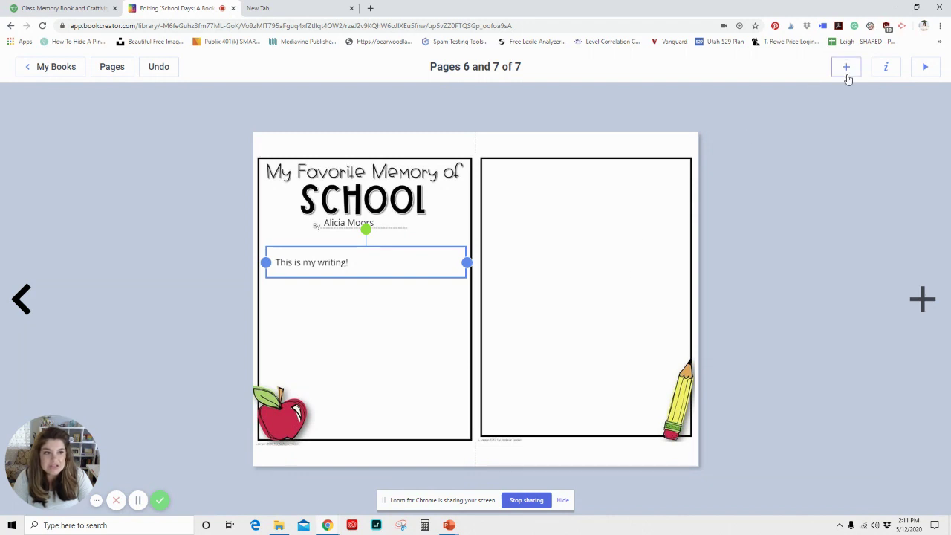
Step: Add a yellow star shape at the top right of the right page
click(847, 73)
click(908, 98)
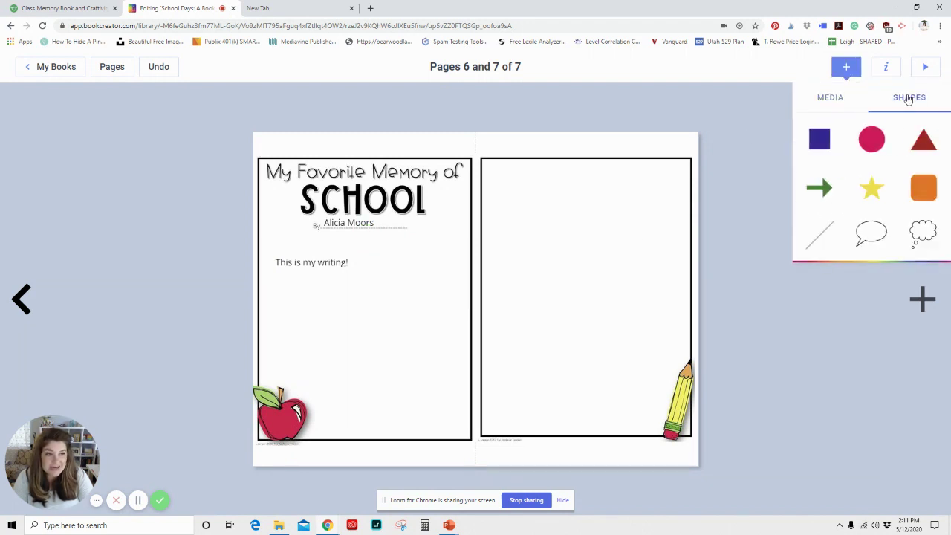
click(873, 195)
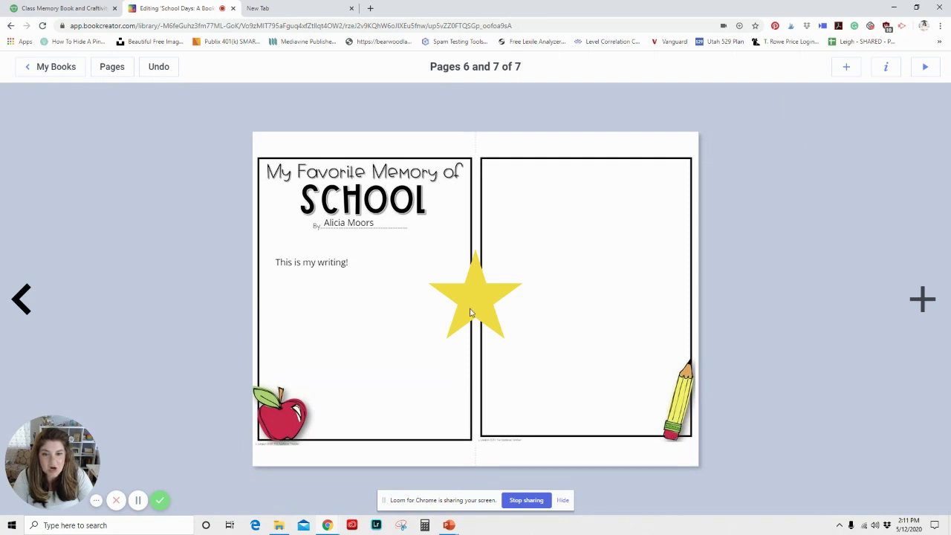
drag(471, 312, 626, 242)
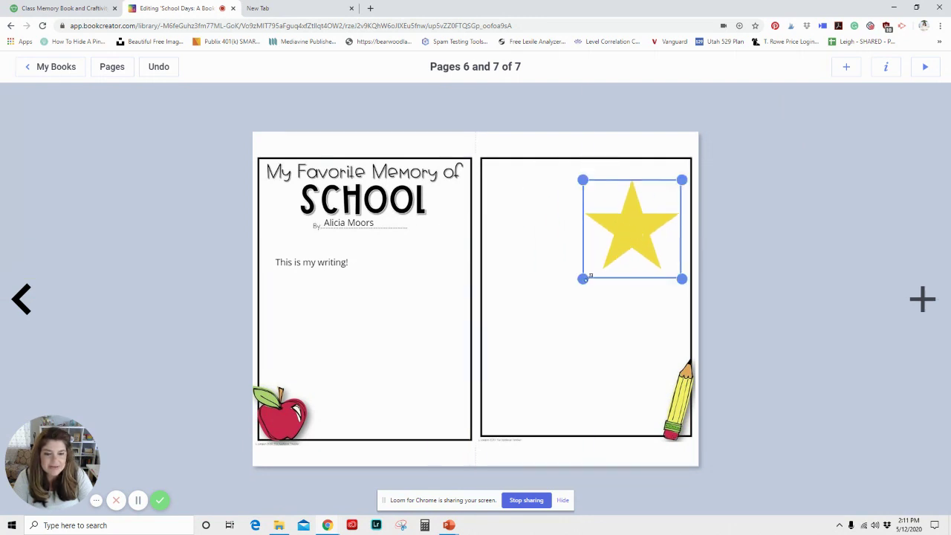
Step: Add a speech bubble below the star, resizing and nudging it into place
click(846, 67)
click(898, 105)
click(871, 232)
drag(474, 284, 585, 294)
drag(661, 259, 648, 279)
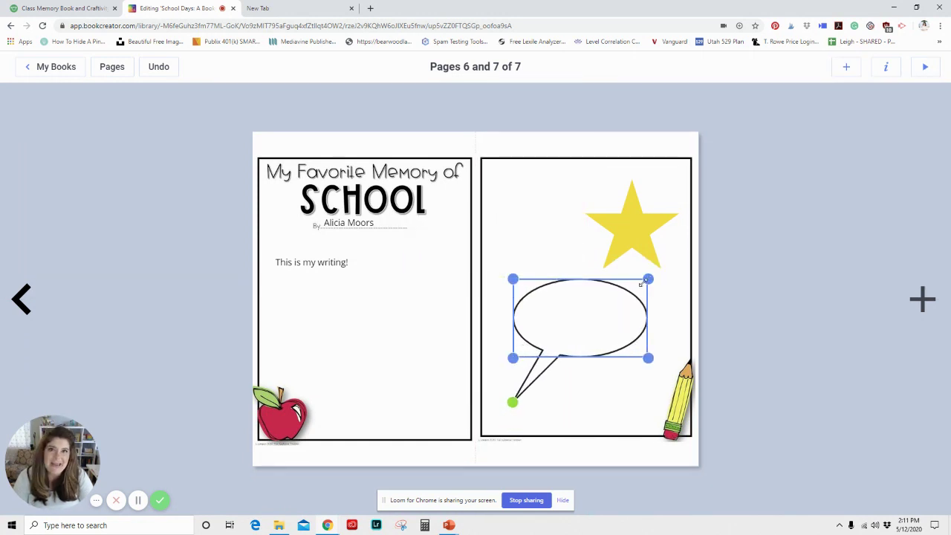
drag(571, 340, 605, 336)
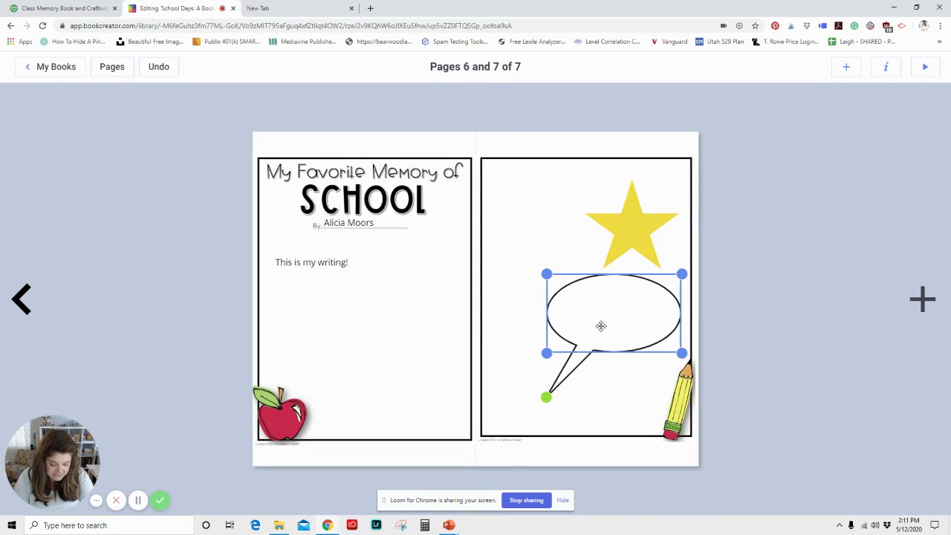
Step: Delete the speech bubble and the star, leaving the right page empty
key(Delete)
click(602, 247)
key(Delete)
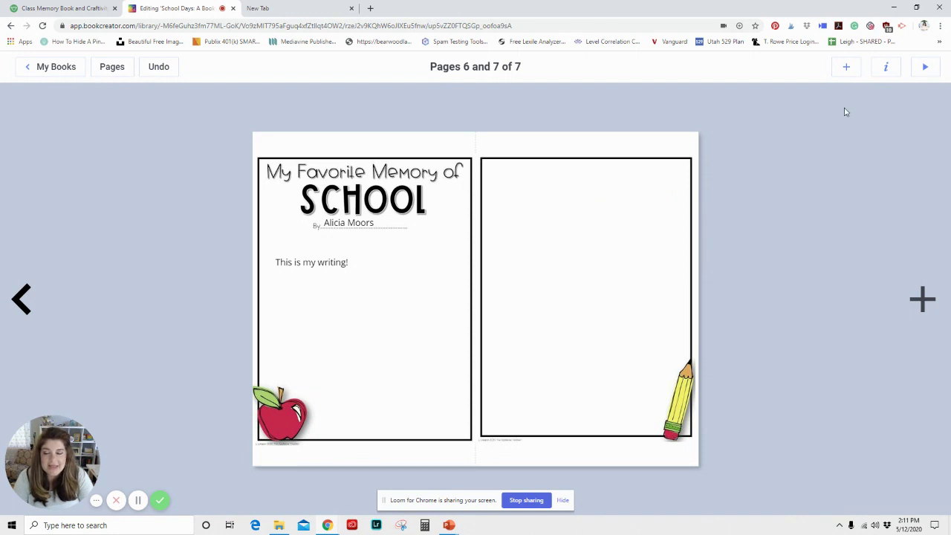
Step: Go back to pages 4–5, enter read mode, and flip back to the cover
click(24, 301)
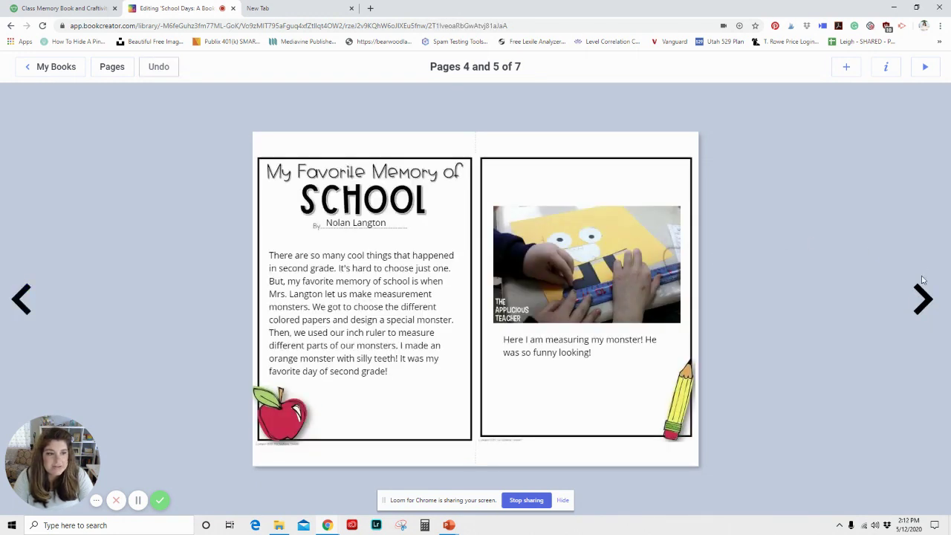
click(926, 69)
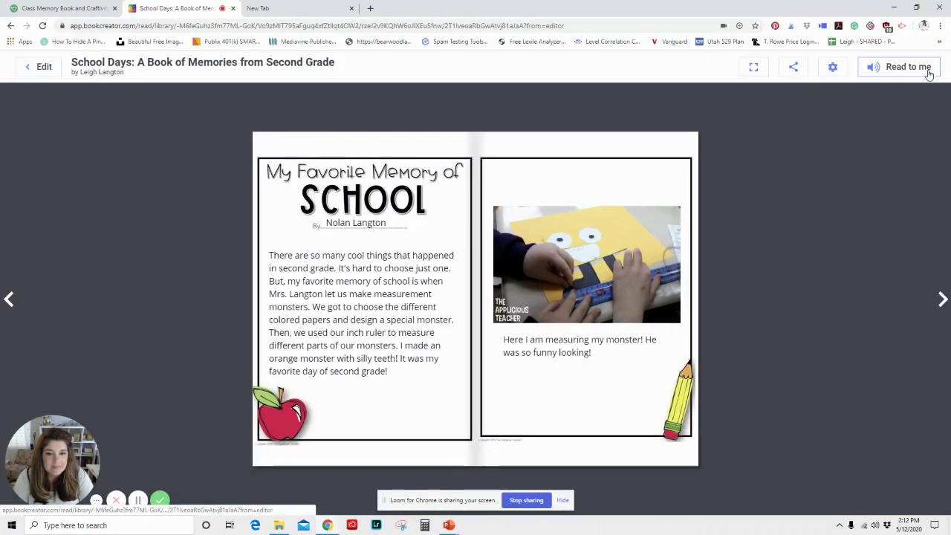
click(9, 301)
click(9, 301)
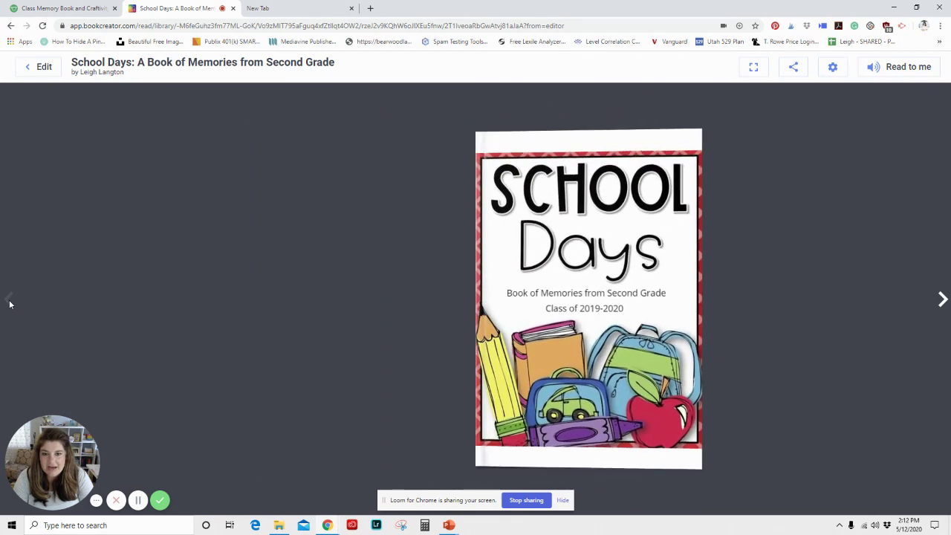
Step: Page forward through the dedication and memory spreads to the new student's page, then back to the cover
click(942, 304)
click(942, 304)
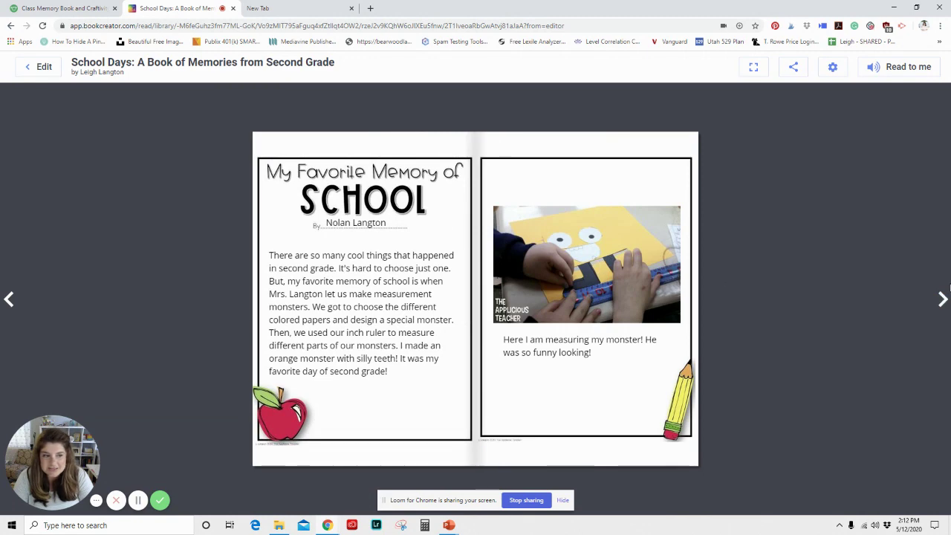
click(942, 301)
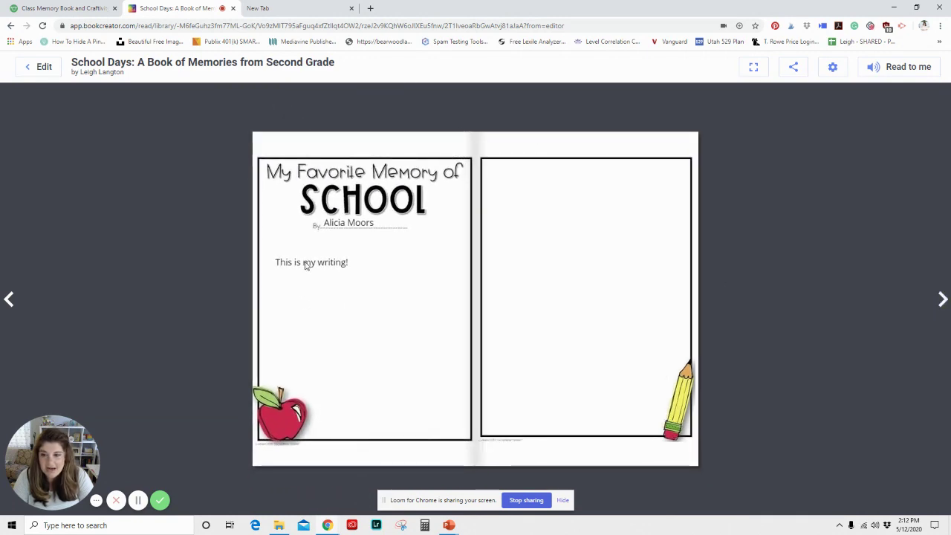
click(11, 301)
click(12, 301)
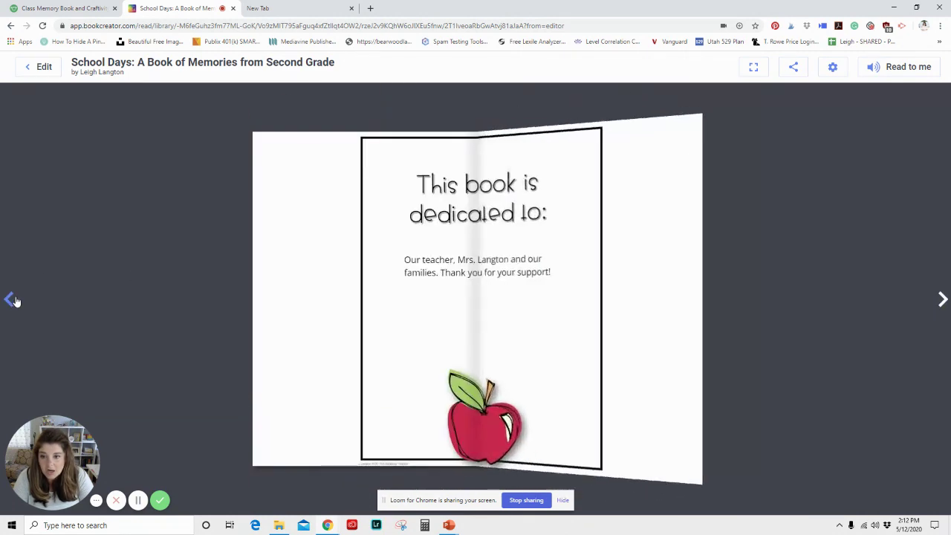
click(12, 301)
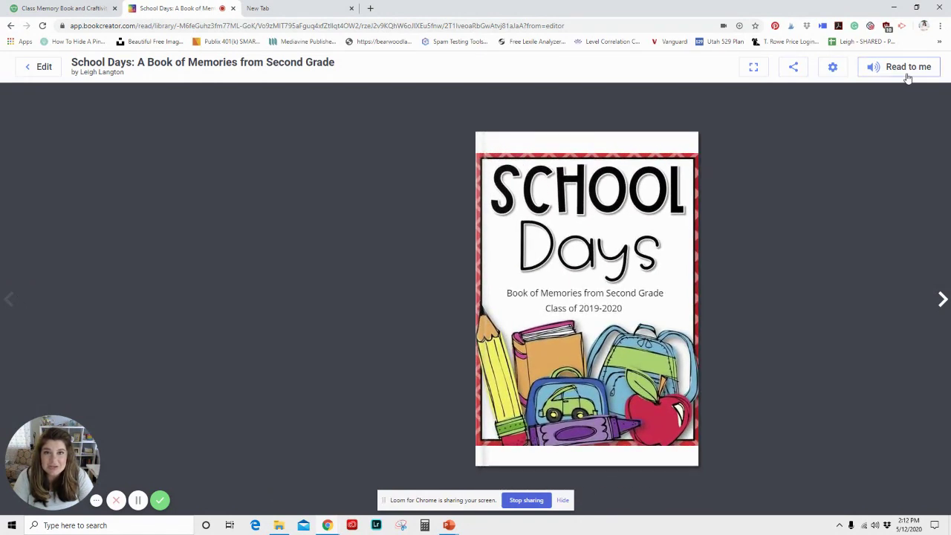
Step: Use Read to me on the cover and dedication page, then stop the read-aloud
click(908, 74)
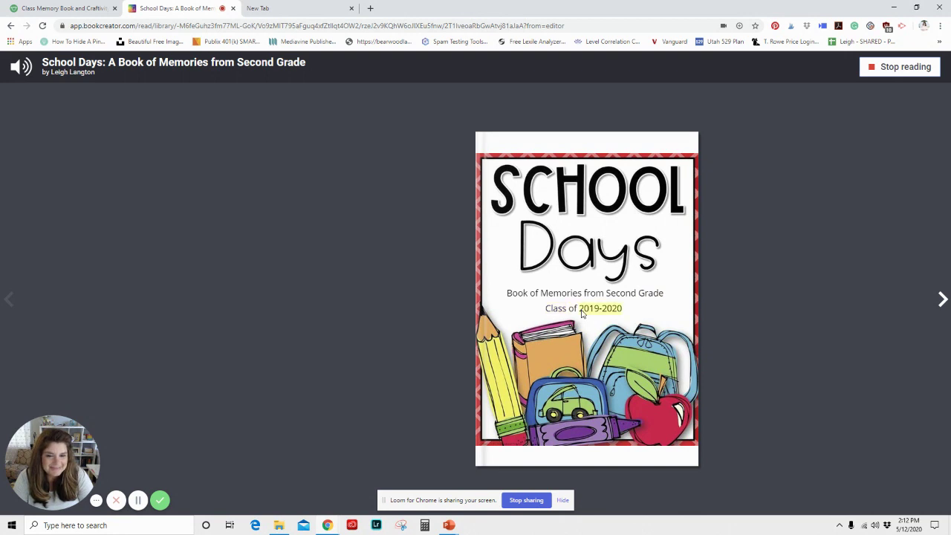
click(943, 300)
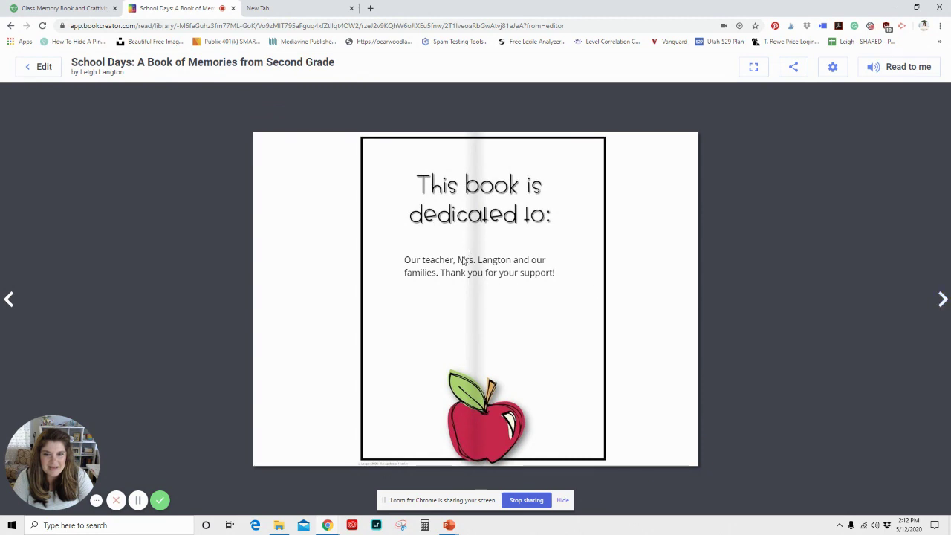
click(892, 67)
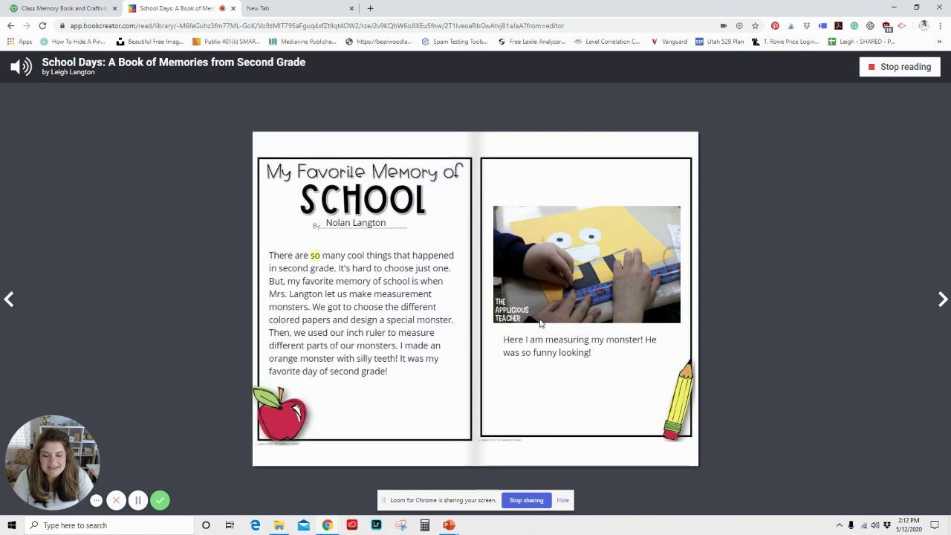
click(891, 68)
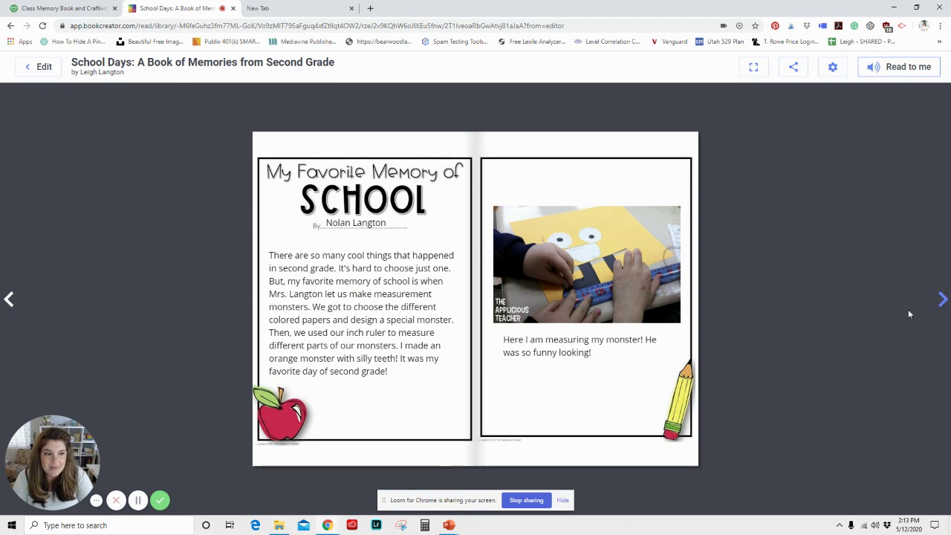
Step: Flip forward to the end of the book and return to the editor
click(943, 300)
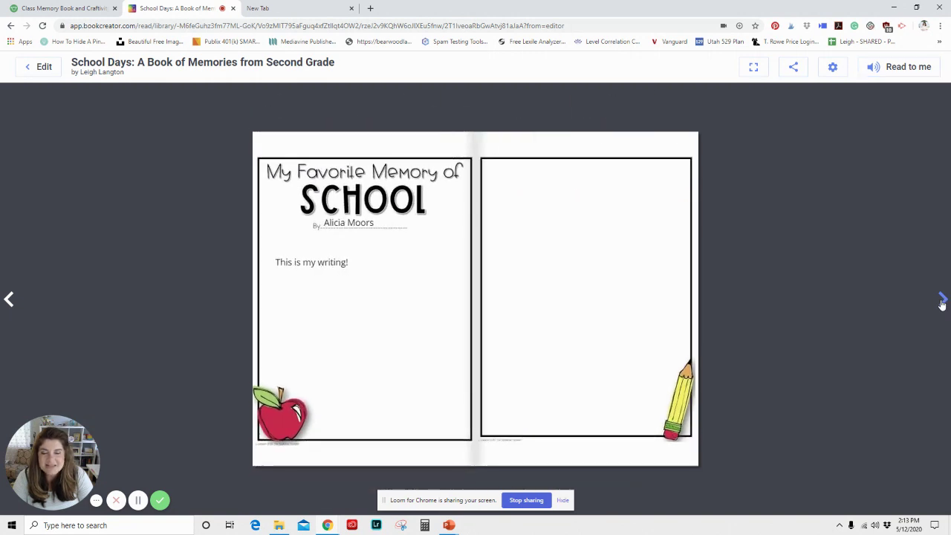
click(942, 301)
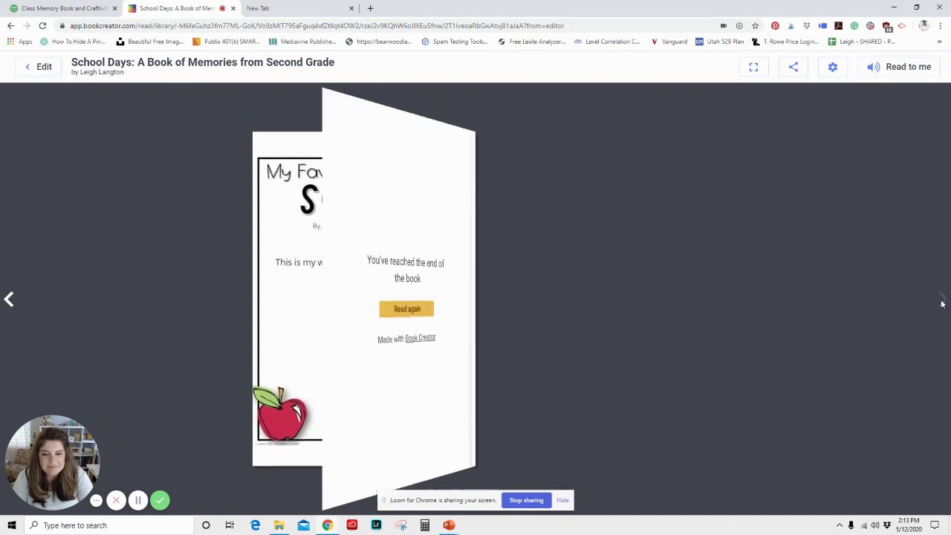
click(37, 69)
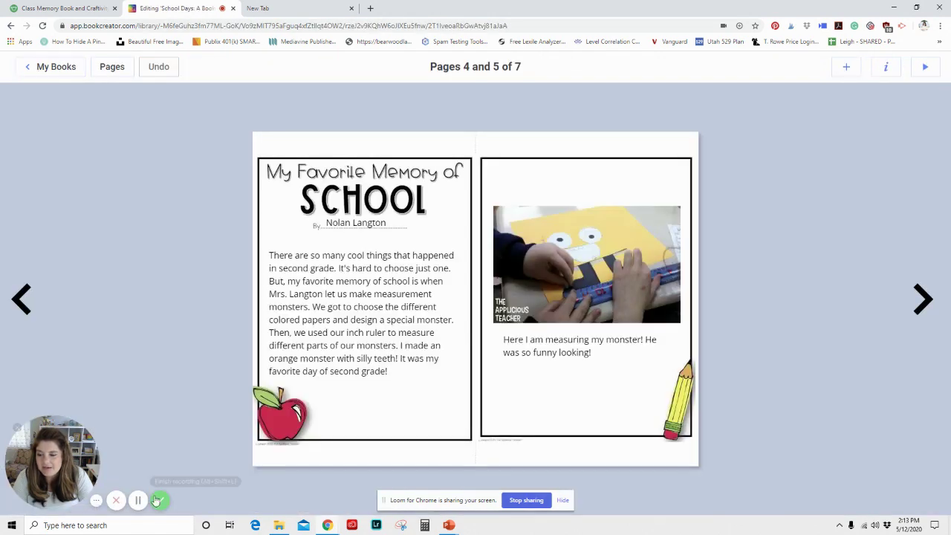
Step: Return to the class library, open the School Days book's options, then the Everyone's books list
click(56, 67)
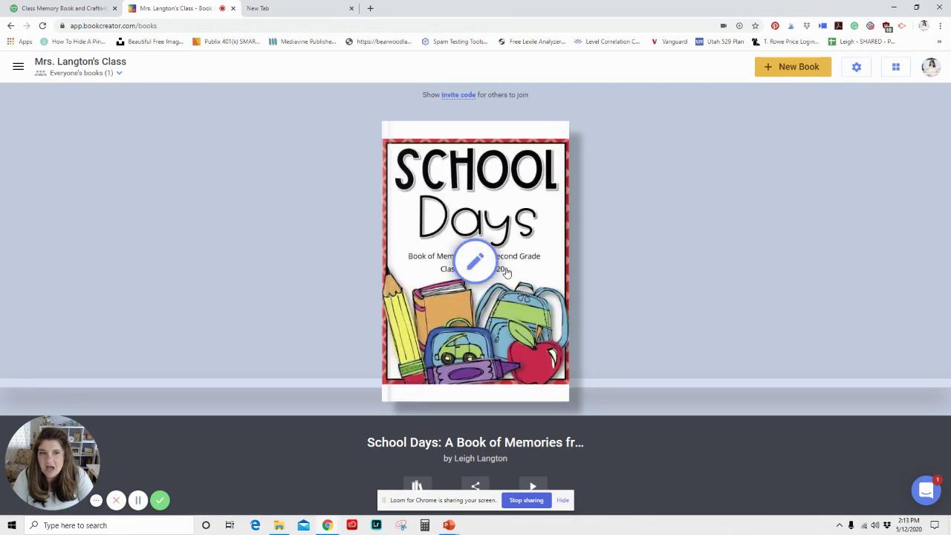
click(417, 489)
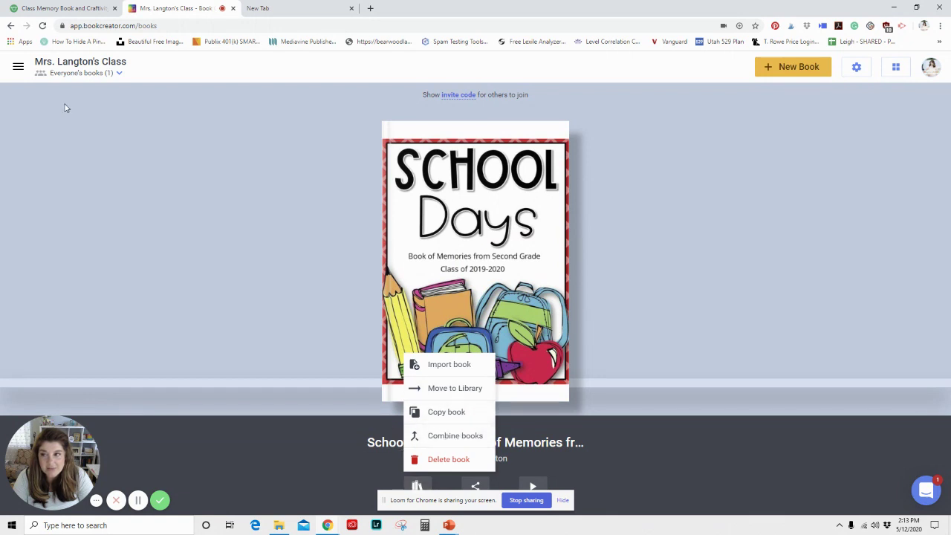
click(92, 74)
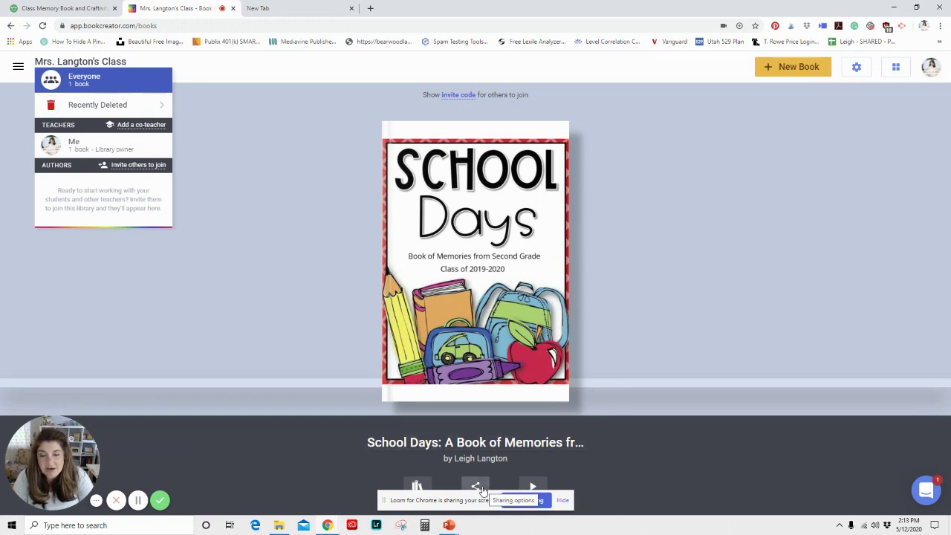
click(477, 487)
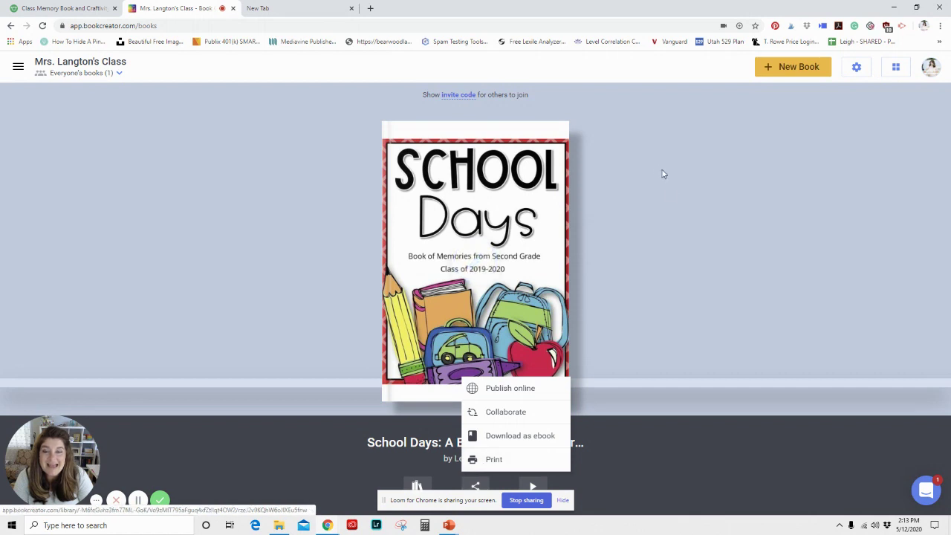
click(646, 217)
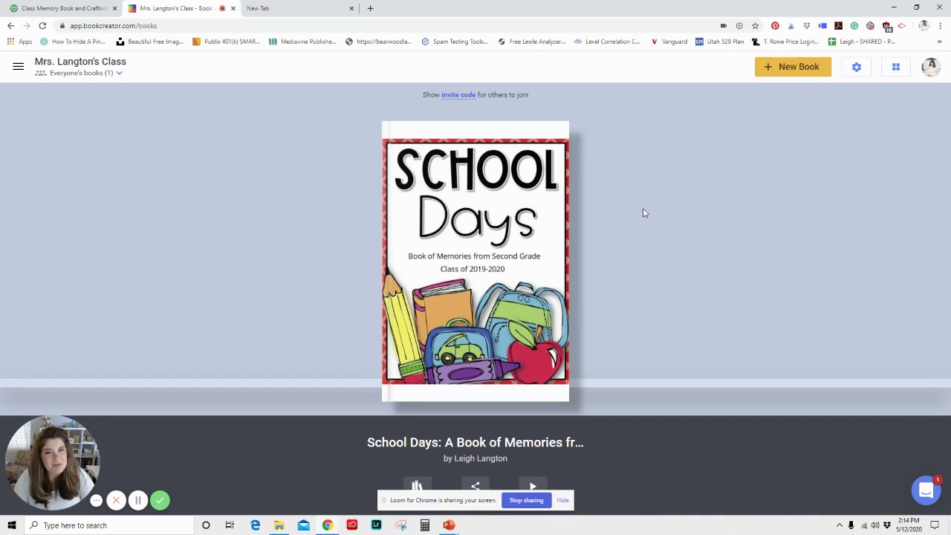
Step: Show the Class Memory Book and Craftivity page with the School Days cover as main image
click(29, 15)
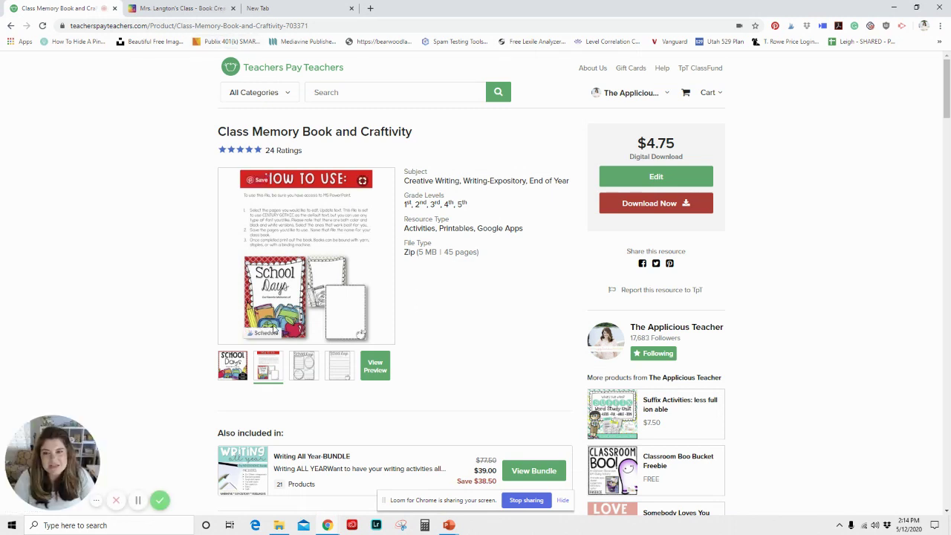
click(233, 369)
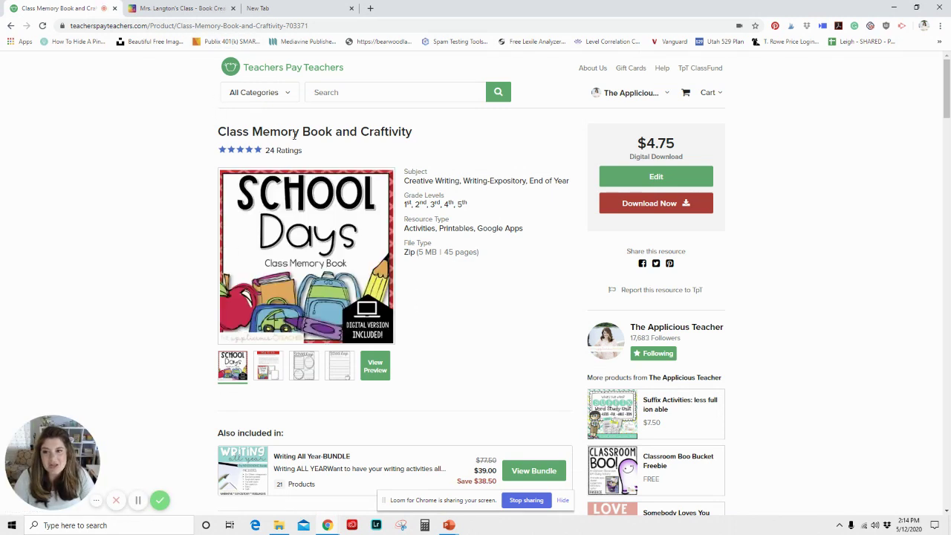